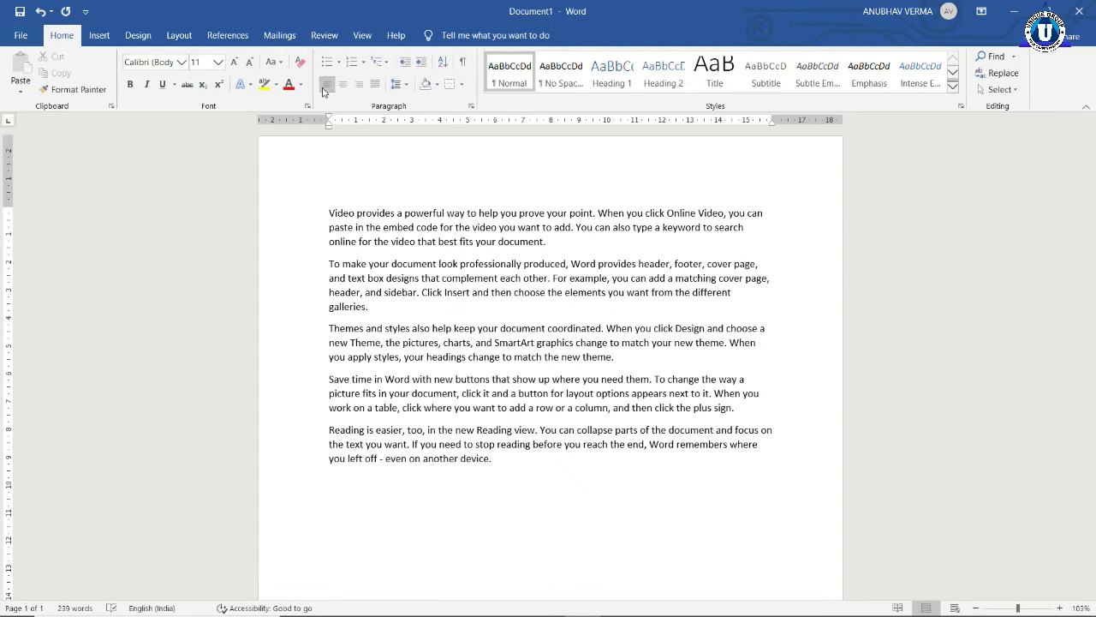
Select the first paragraph and justify it with Ctrl+J
left_click(329, 207)
left_click_drag(329, 213, 549, 254)
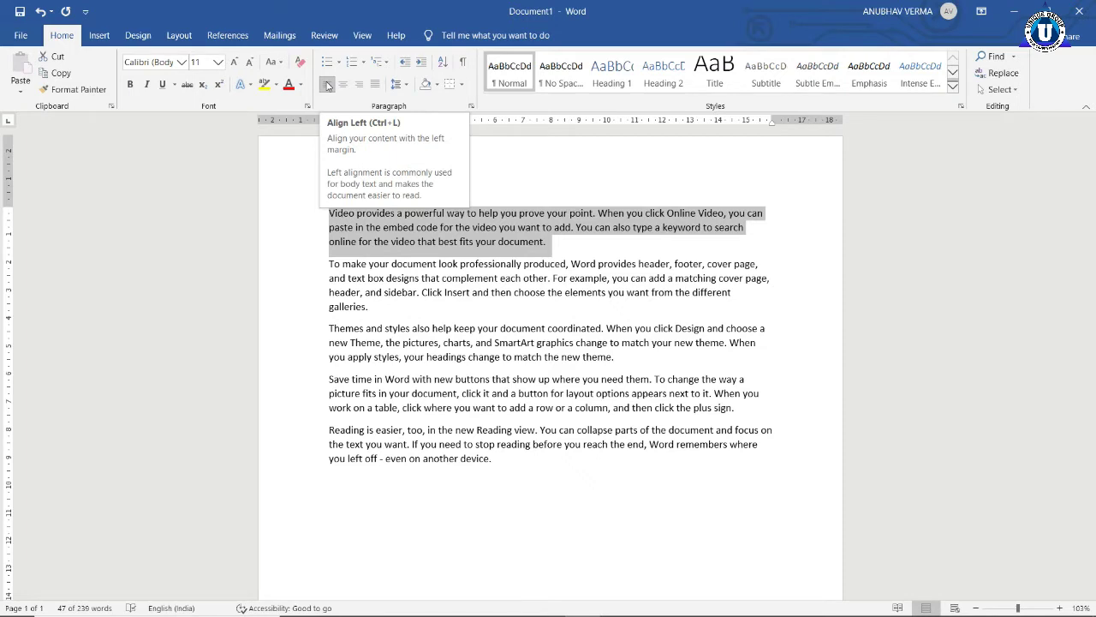
key("ctrl+j")
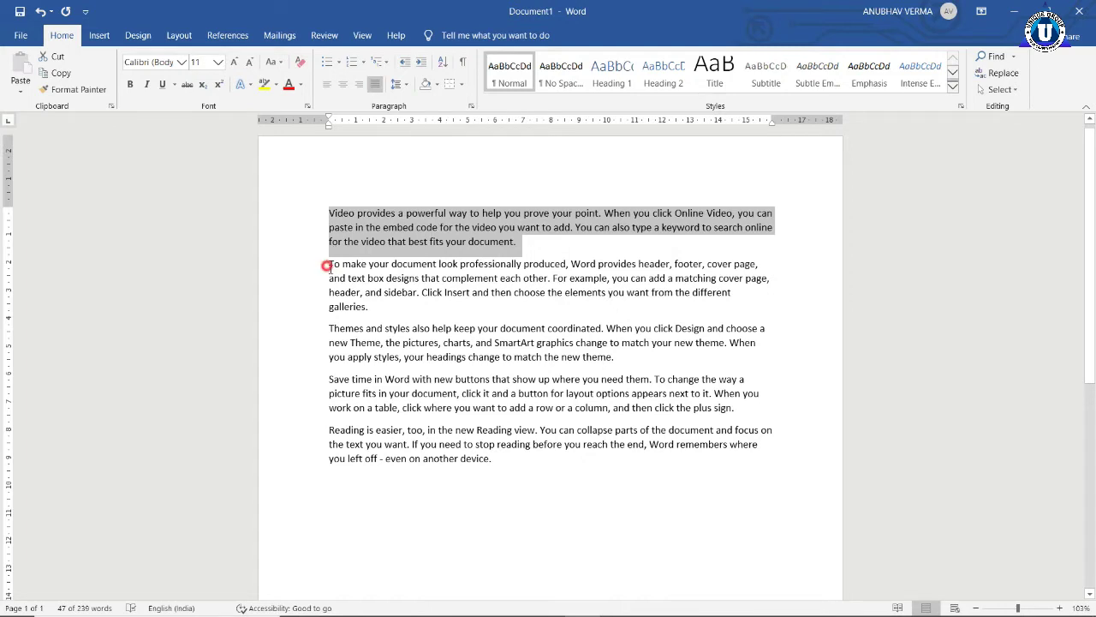
Center the second paragraph, about professionally produced documents
left_click_drag(328, 265, 372, 306)
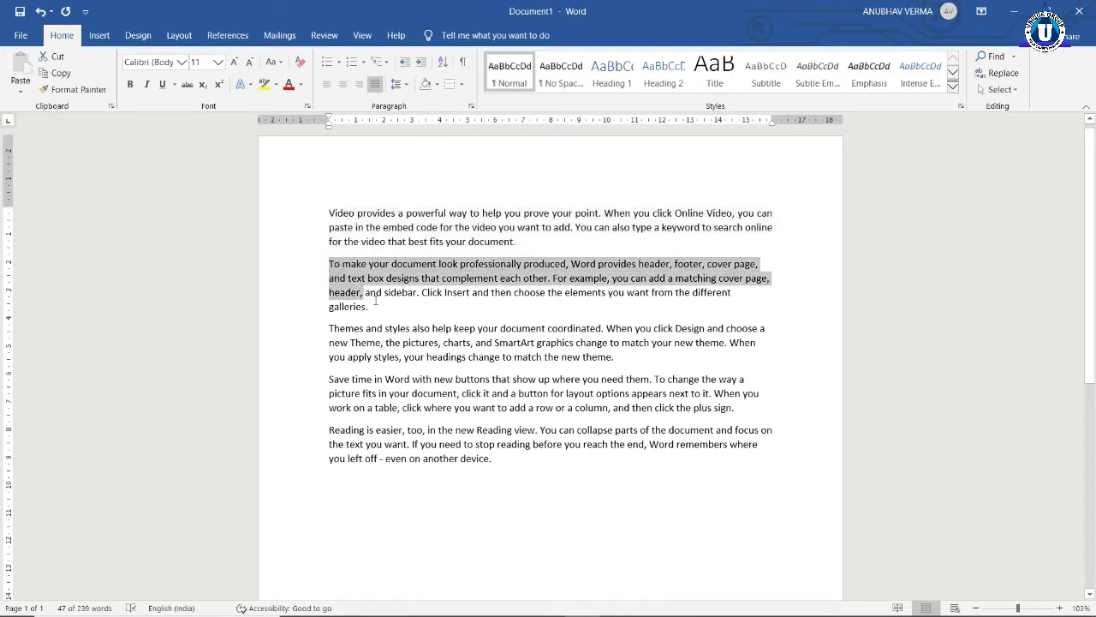
left_click(343, 85)
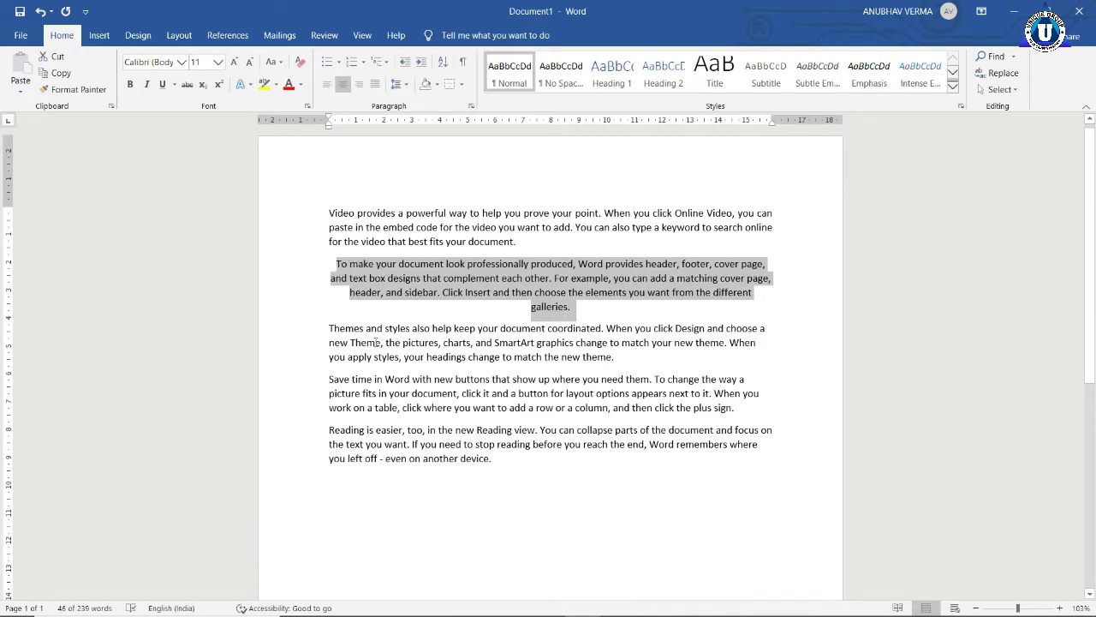
Right-align the 'Themes and styles also help' paragraph
left_click_drag(329, 332, 603, 364)
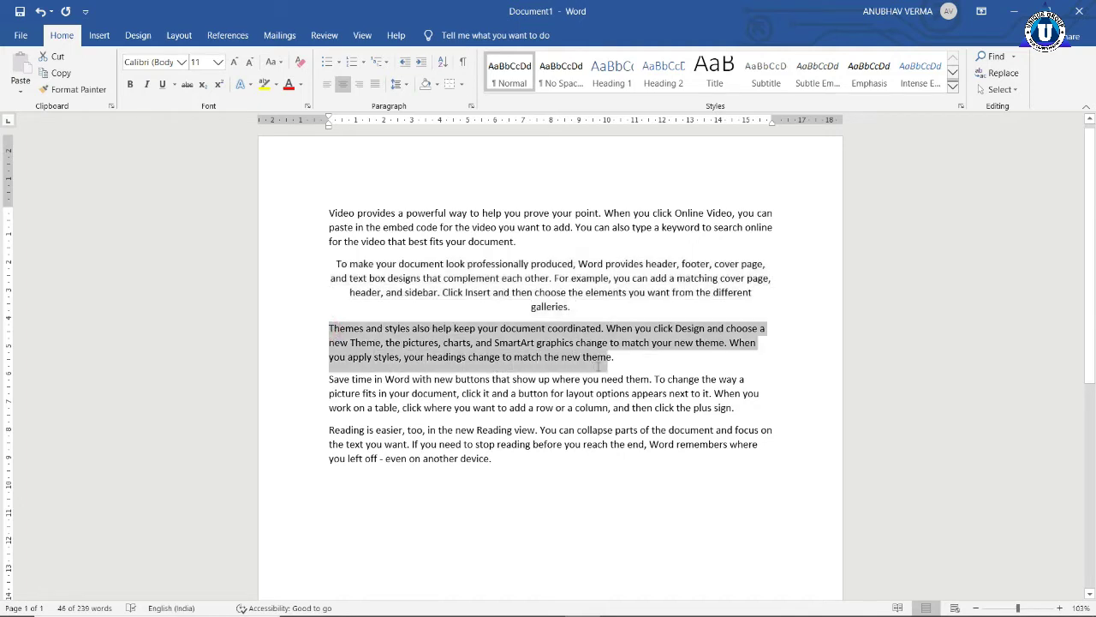
left_click(361, 83)
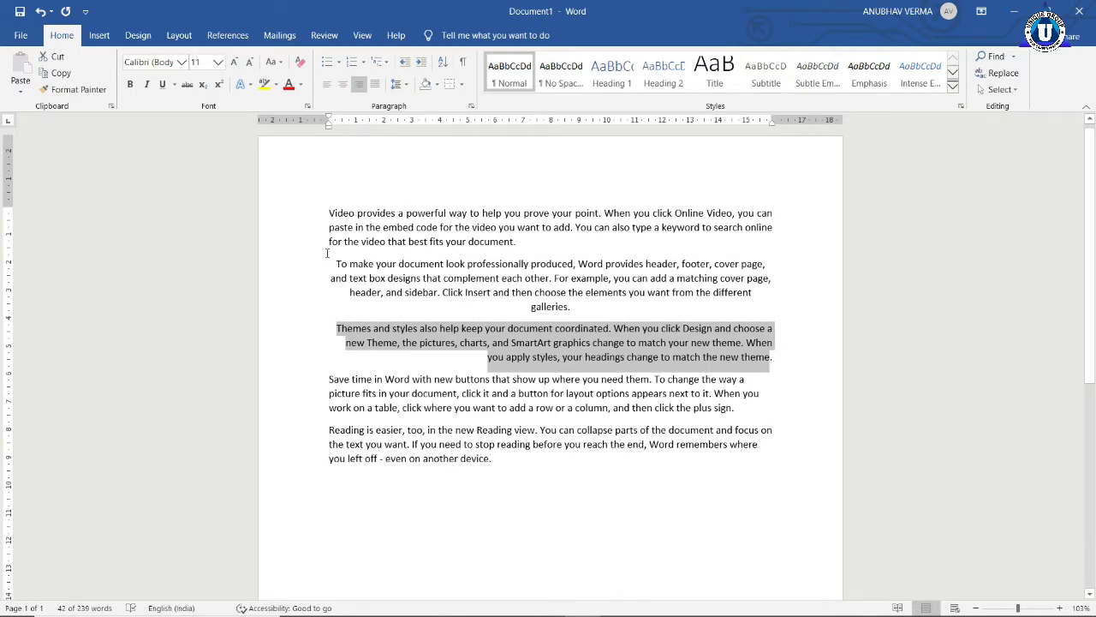
double_click(322, 208)
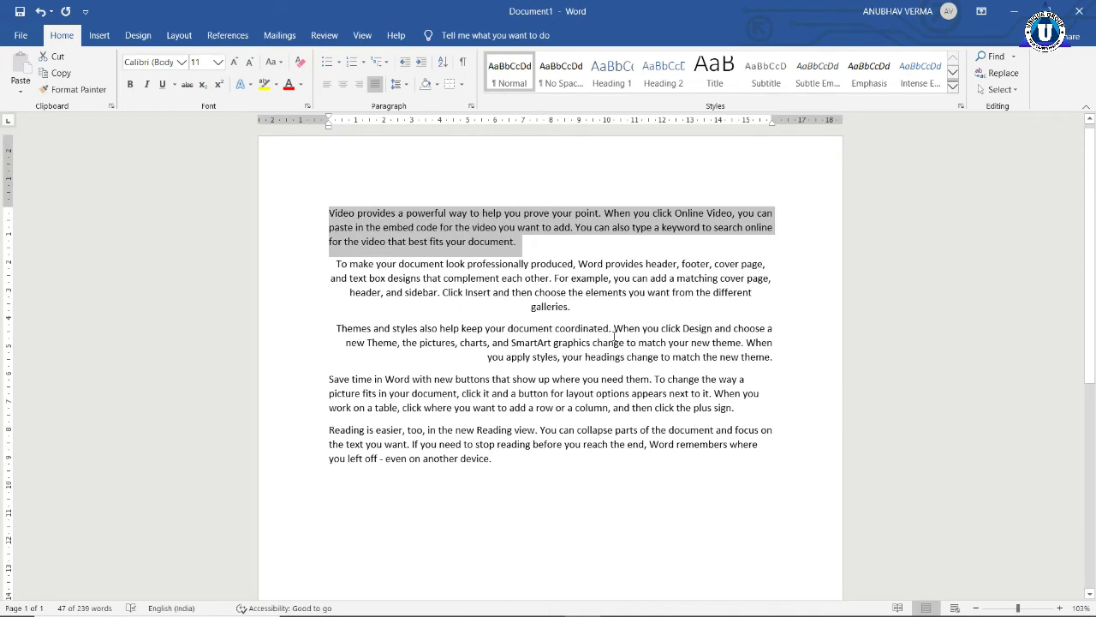
Undo an accidental drag-move of the fourth paragraph's opening words
left_click_drag(773, 359, 771, 364)
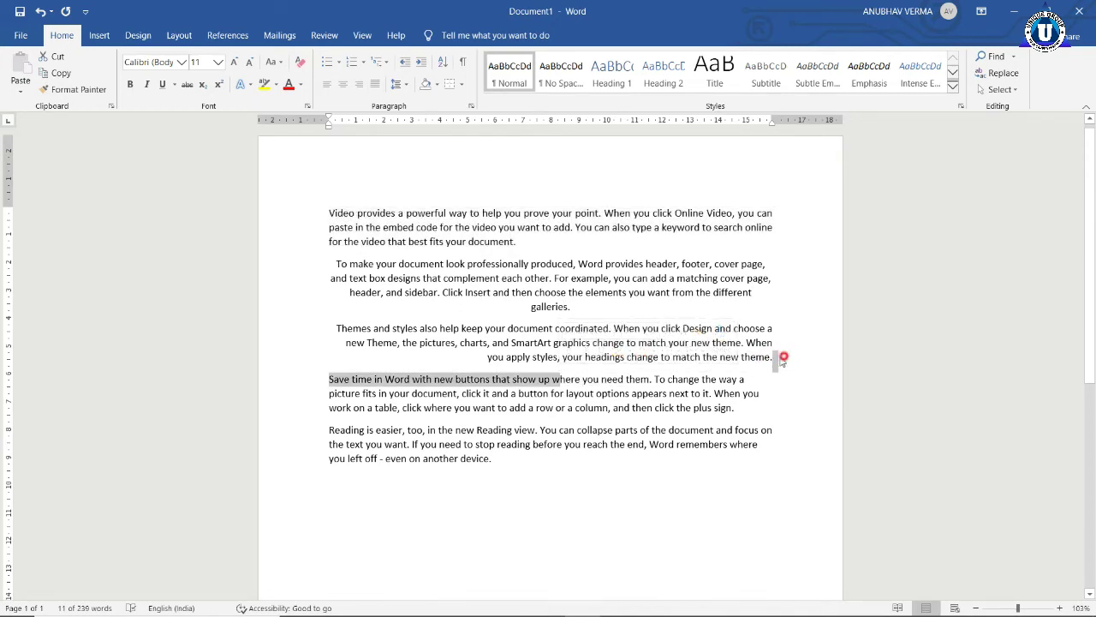
left_click_drag(770, 364, 771, 362)
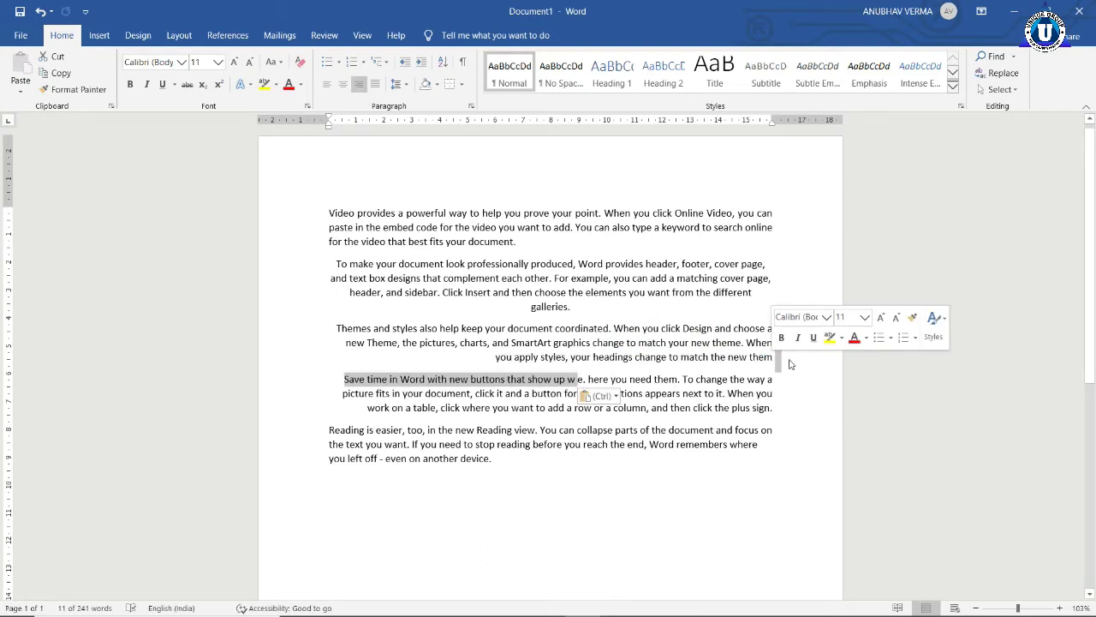
key("ctrl+z")
left_click(791, 364)
Justify the 'Save time in Word' paragraph, then clear the whole document
left_click_drag(327, 379, 733, 408)
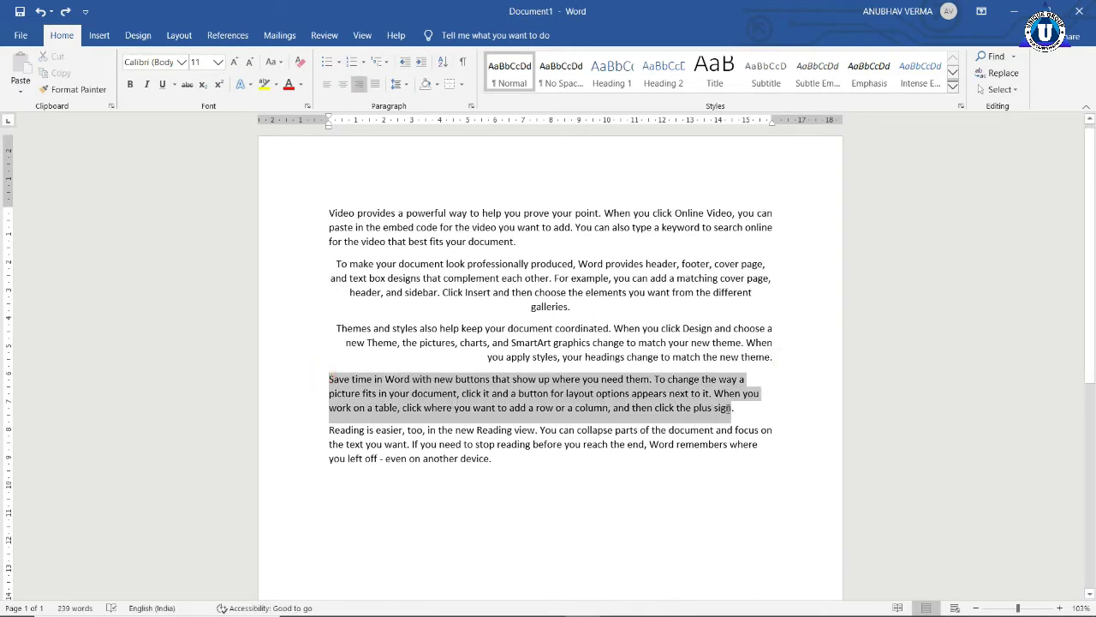
left_click(375, 84)
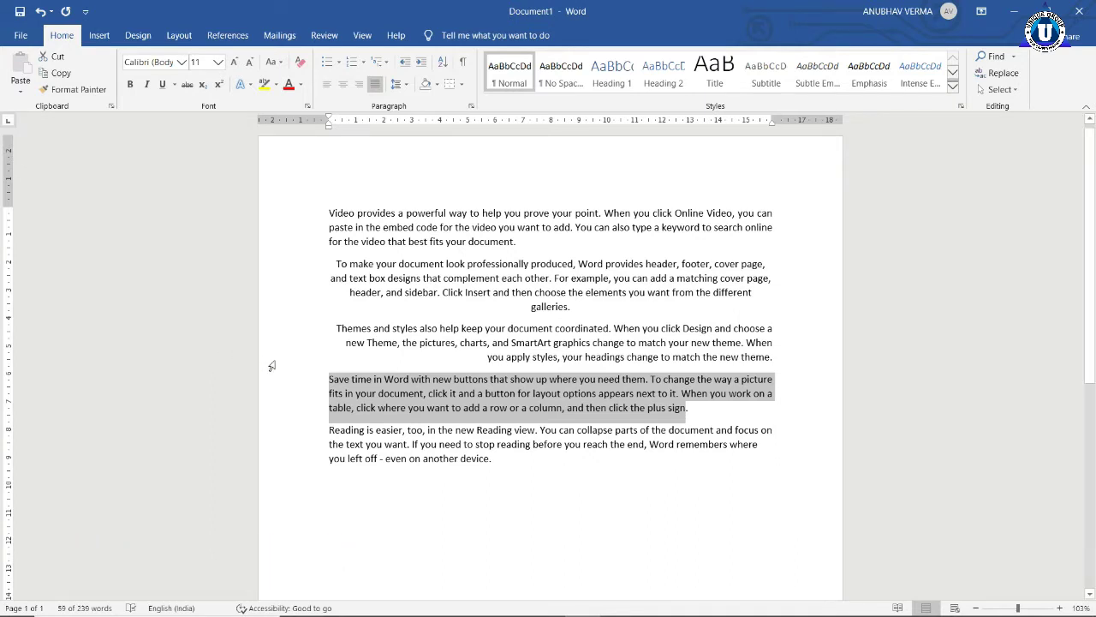
key("ctrl+l")
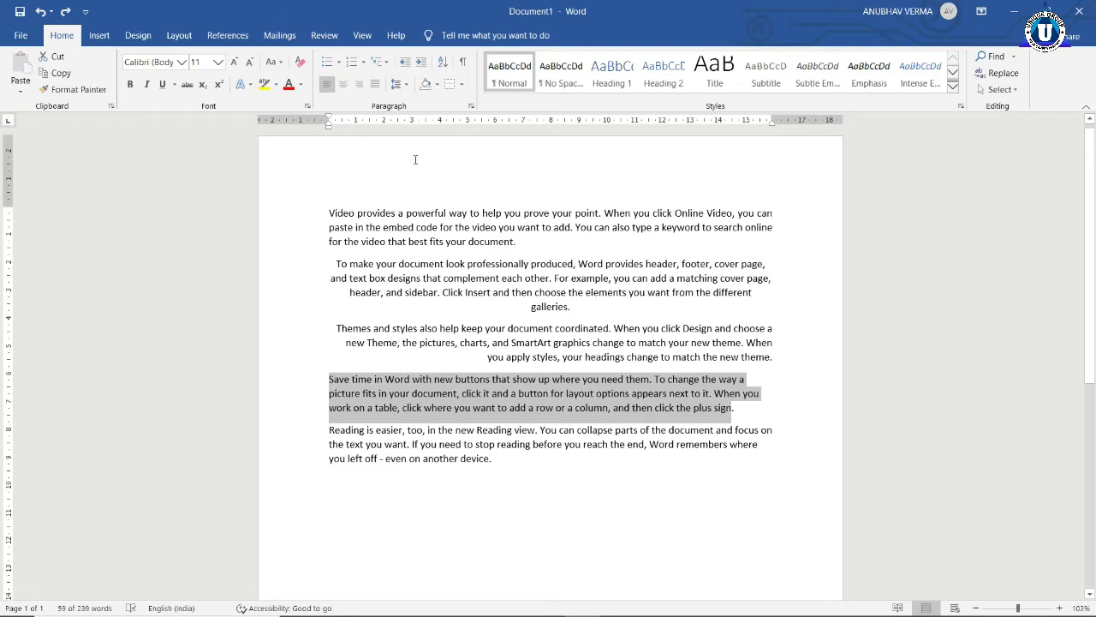
left_click(375, 87)
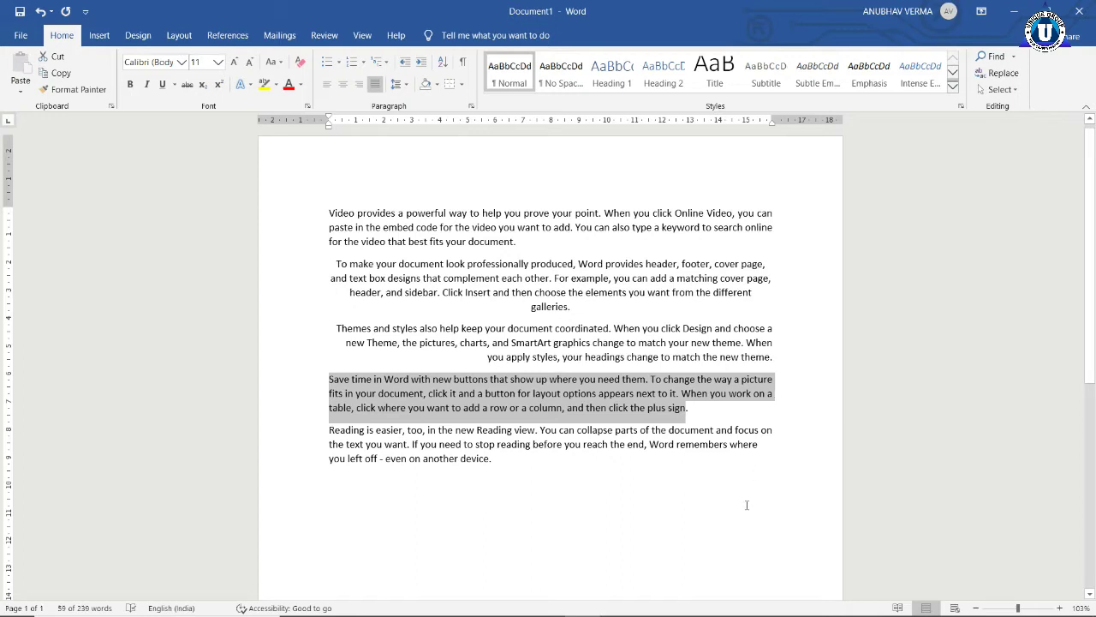
key("ctrl+a")
key("Delete")
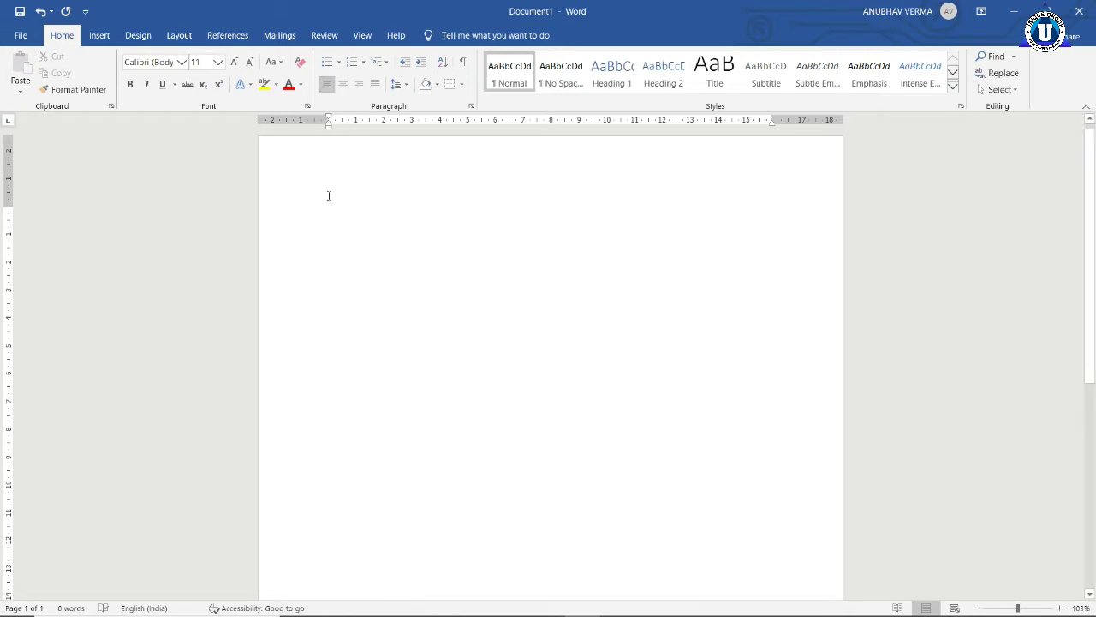
Start a colourful-bullet list and enter several items ending with Key board
left_click(340, 63)
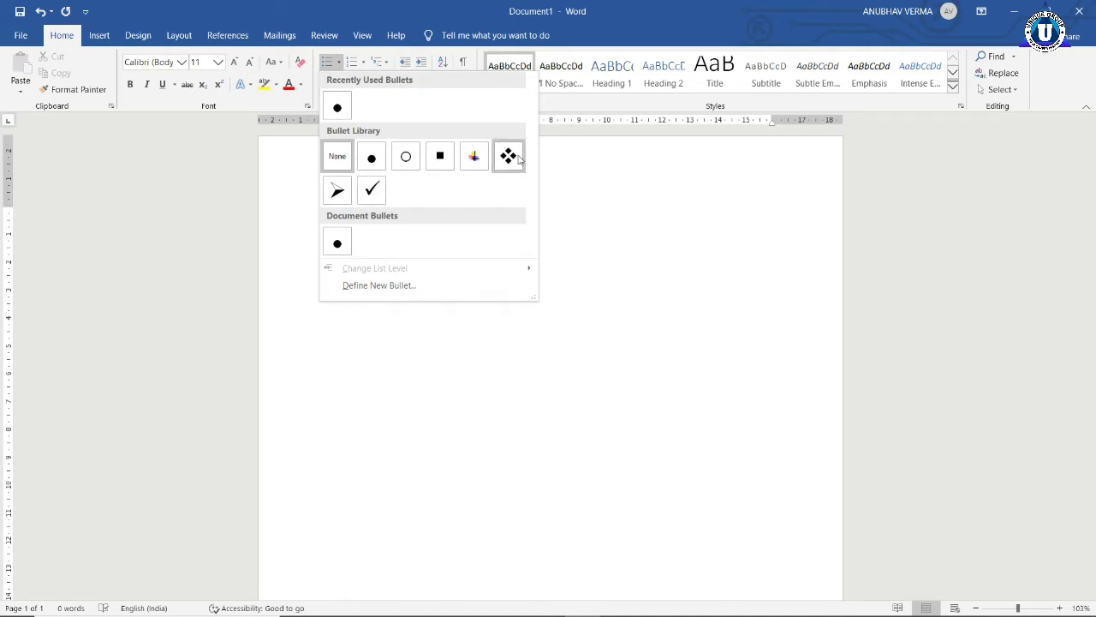
left_click(475, 157)
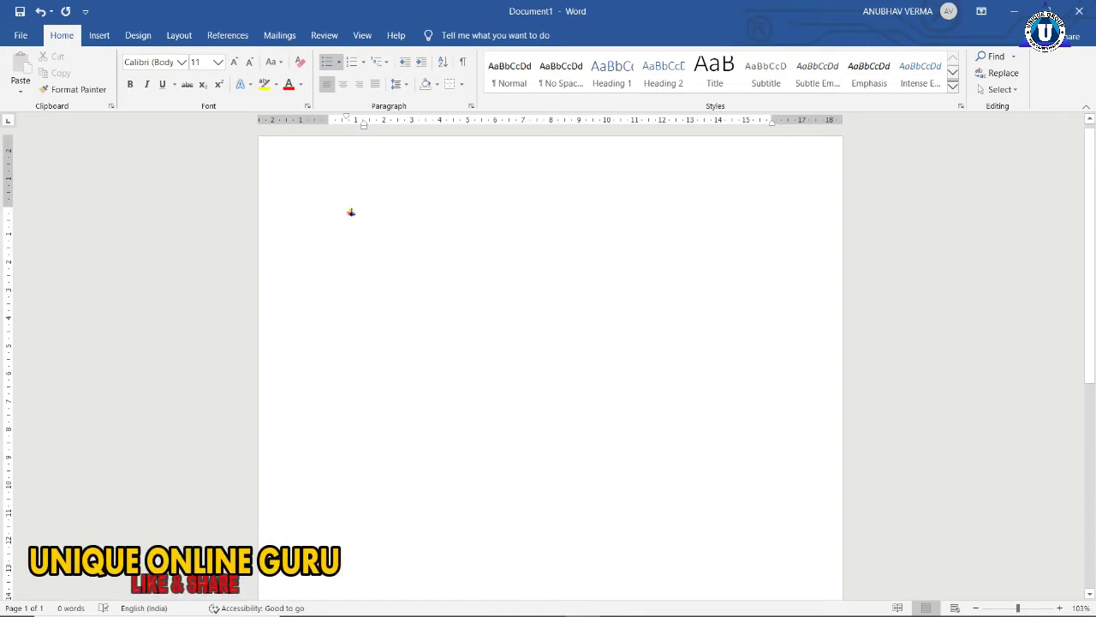
type("Ms word")
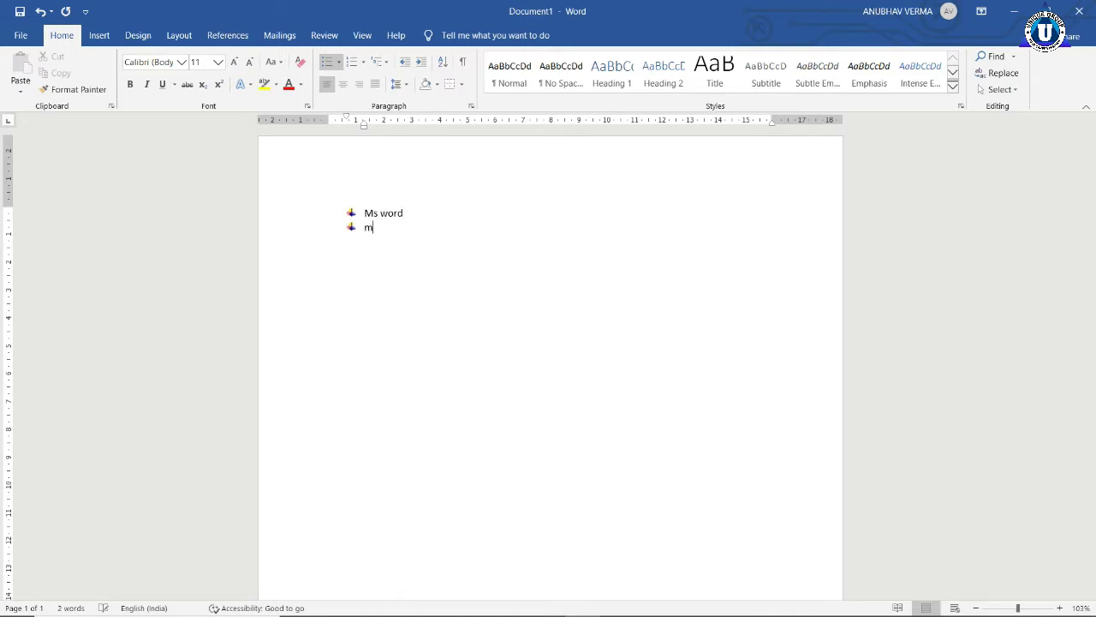
type("excel")
key("Return")
type("mp")
key("Return")
type("board")
key("Return")
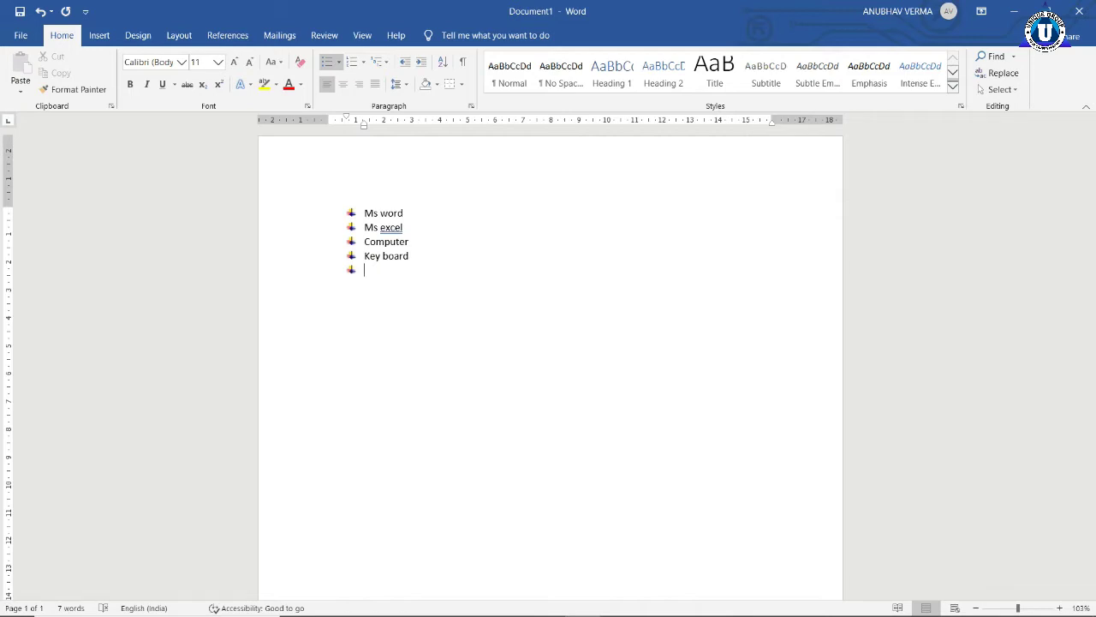
key("Return")
Add items Hjhkjhi and Jjjj below Key board, then delete the whole list
key("BackSpace")
key("Return")
type("Hjhkjhi")
key("Return")
type("Jjjj")
key("Return")
key("Return")
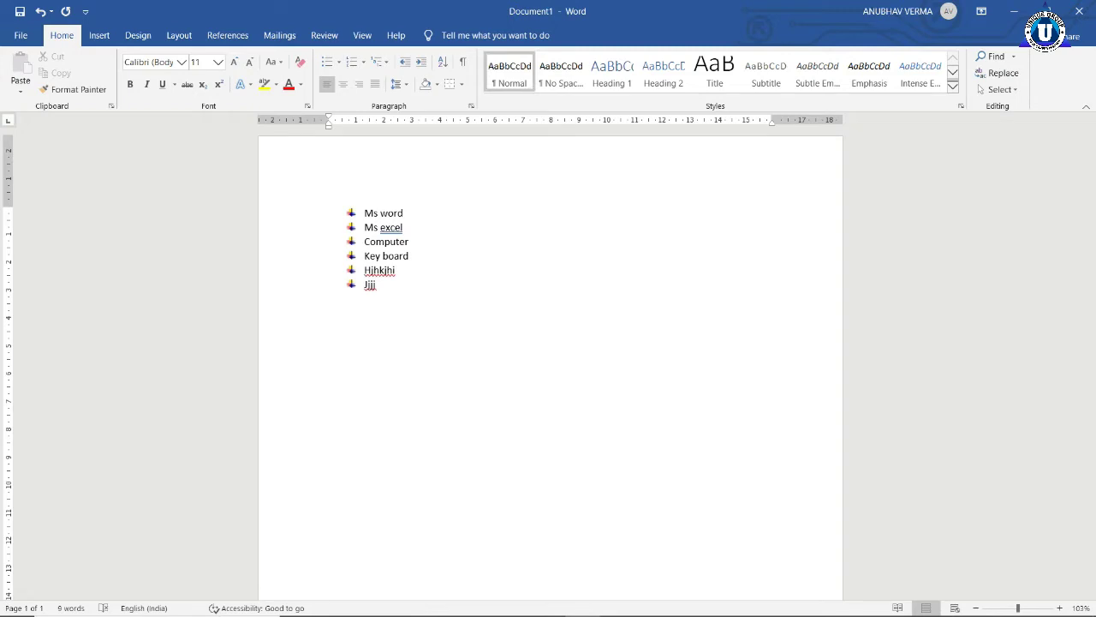
triple_click(206, 301)
key("Delete")
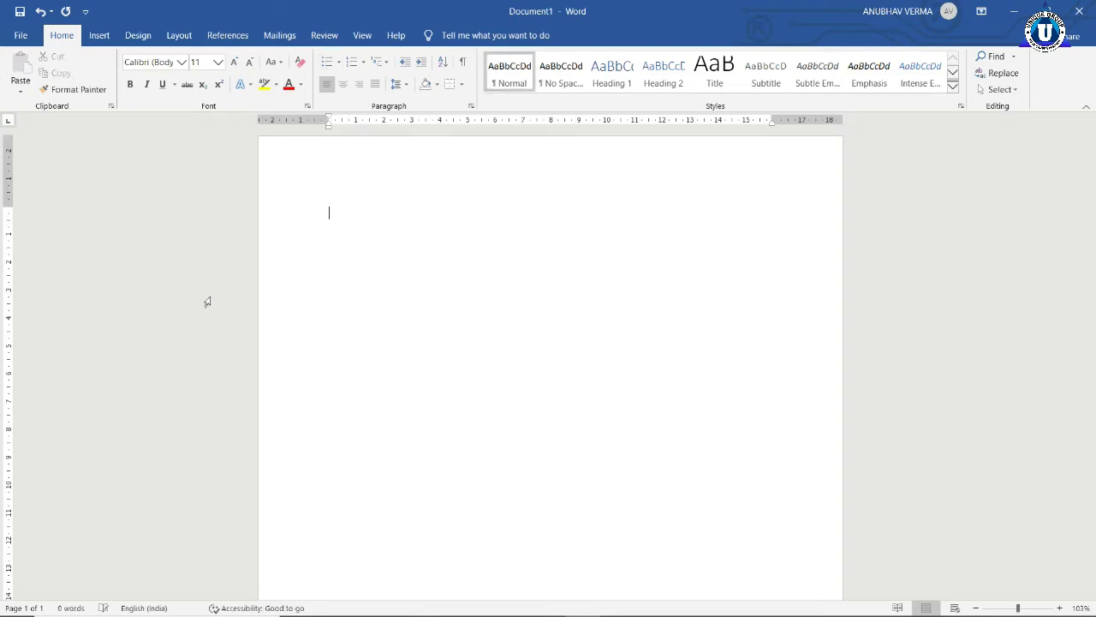
left_click(363, 61)
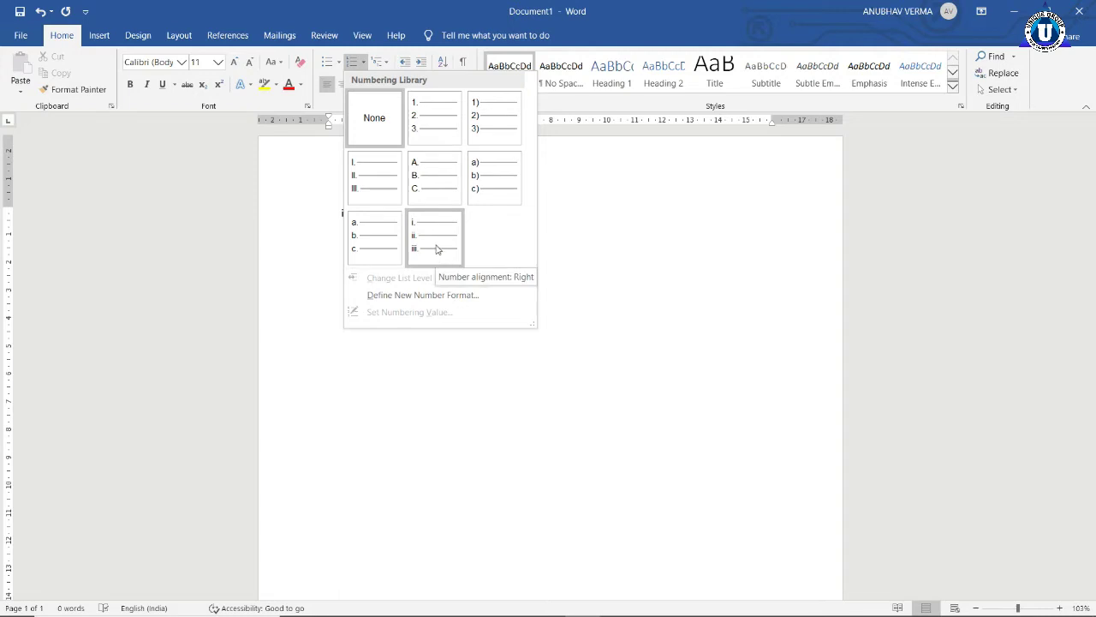
left_click(488, 170)
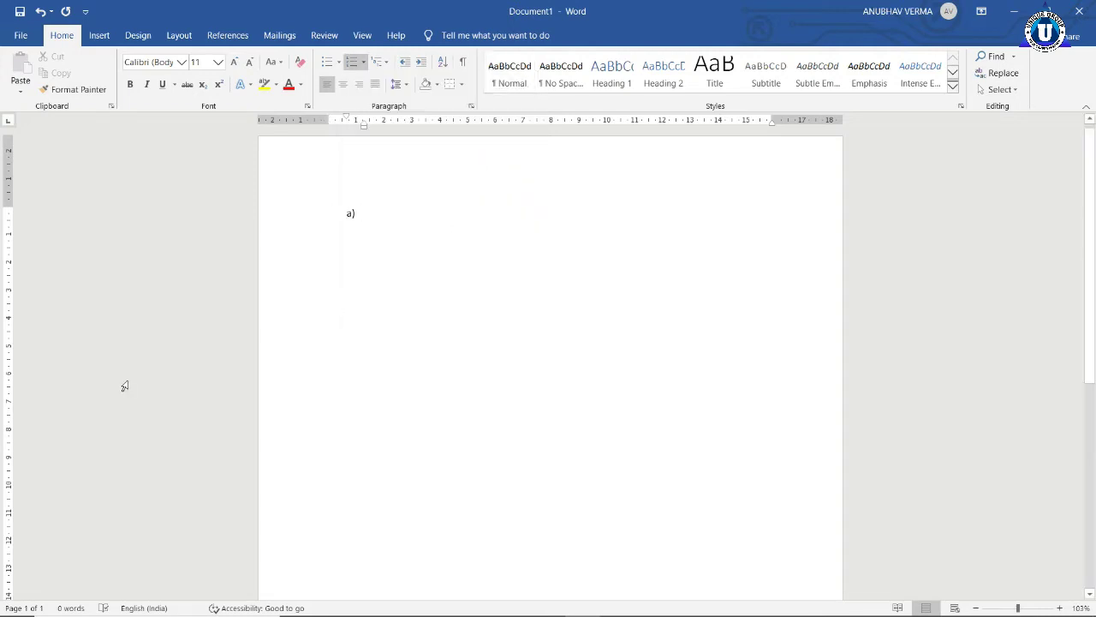
type("ms word")
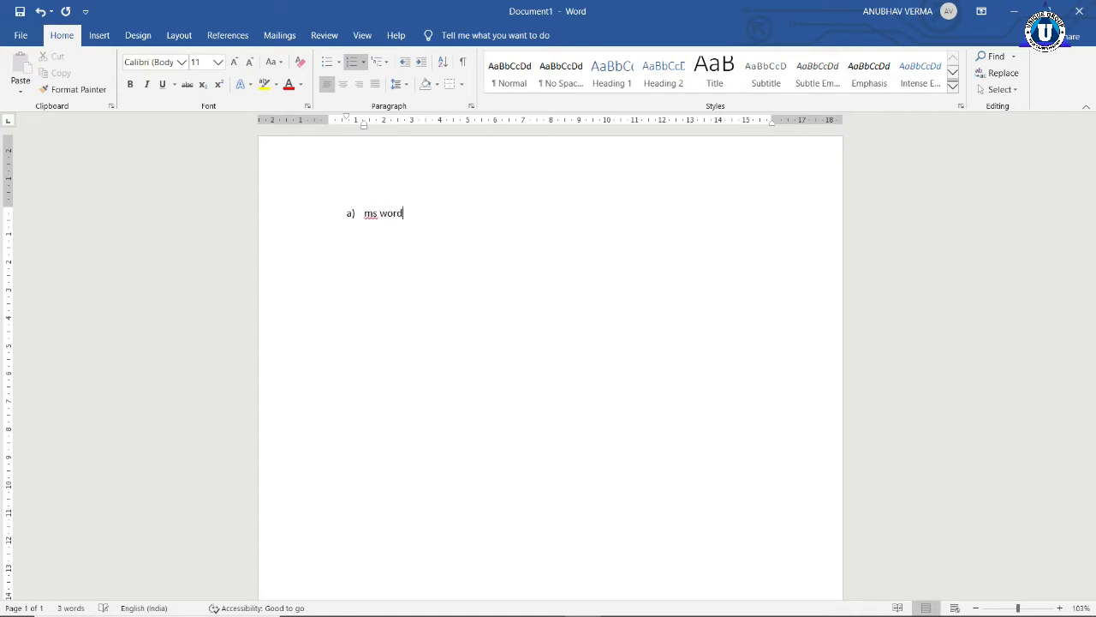
key("Return")
type("ms excel")
key("Return")
type("comp")
type("uter")
key("Return")
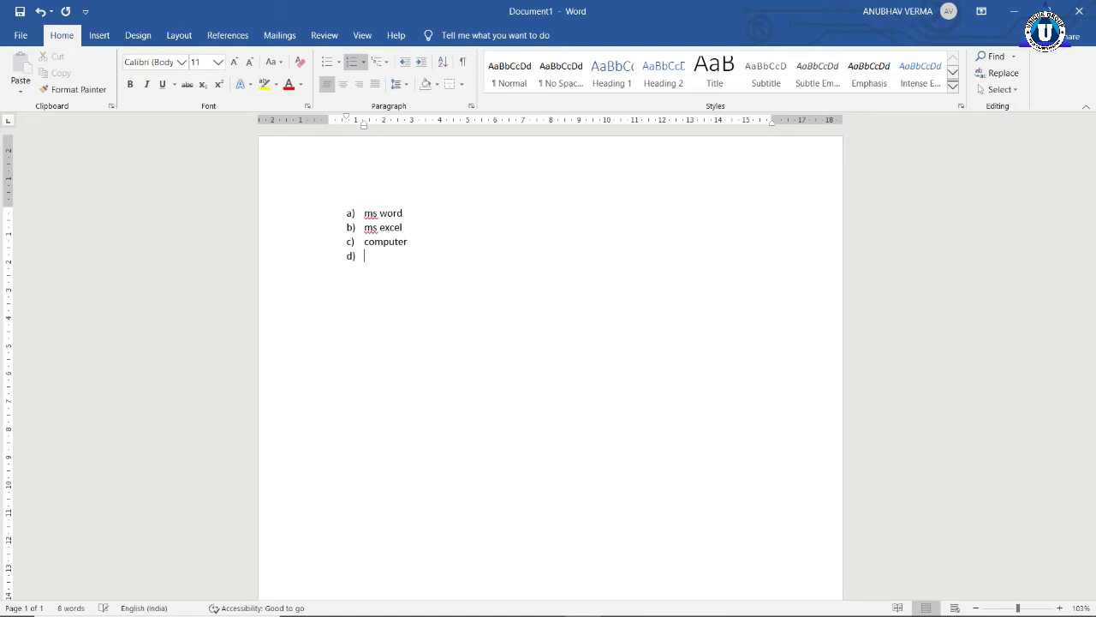
type("mouse")
key("Return")
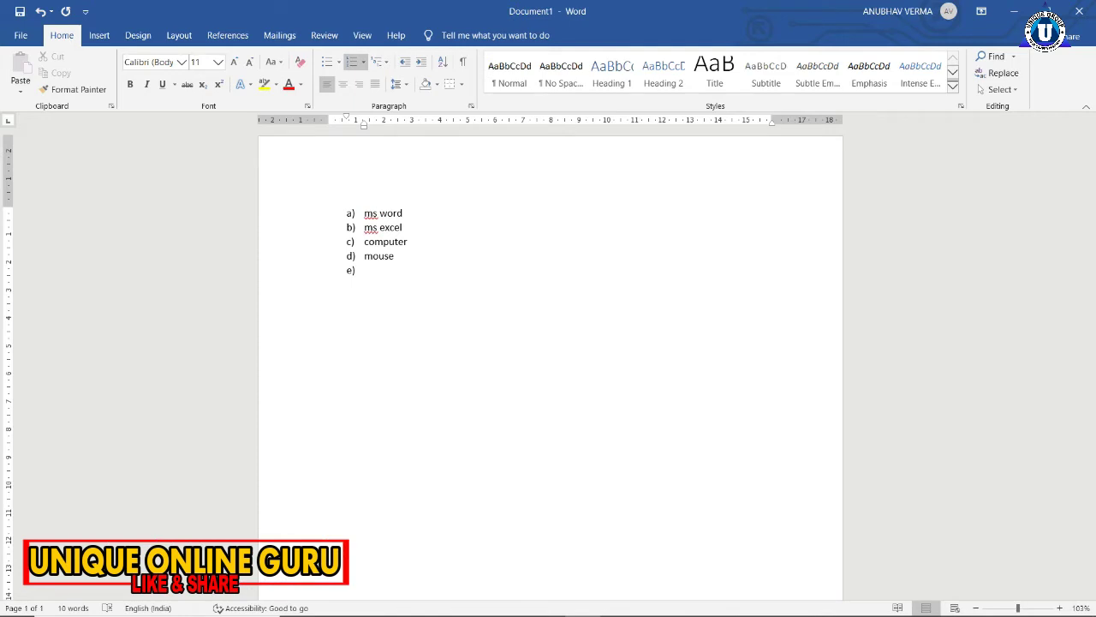
key("ctrl+a")
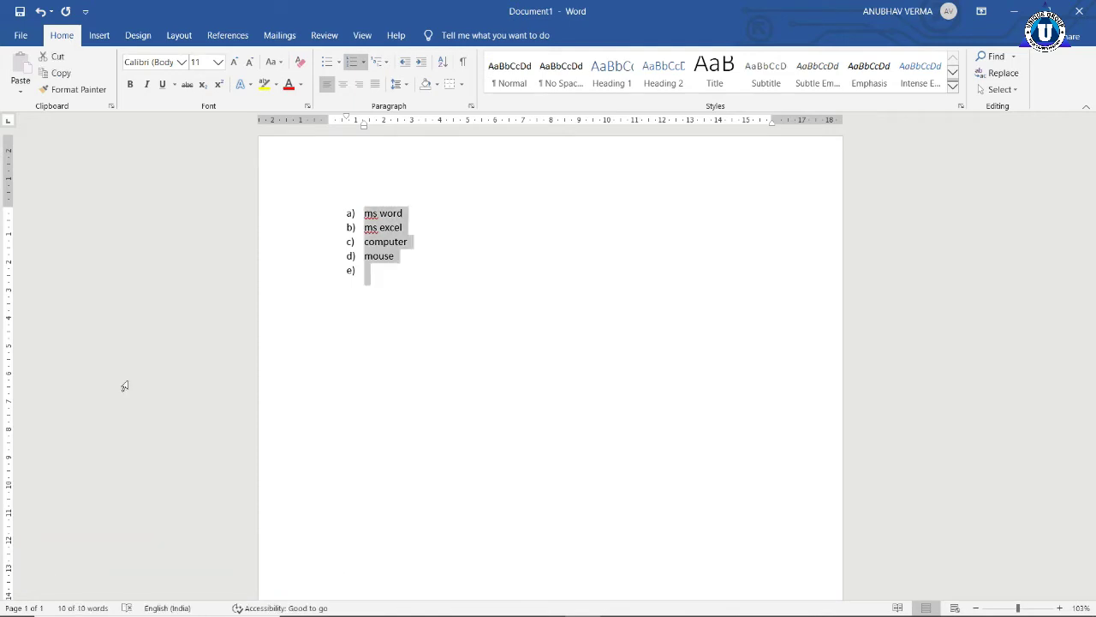
key("Delete")
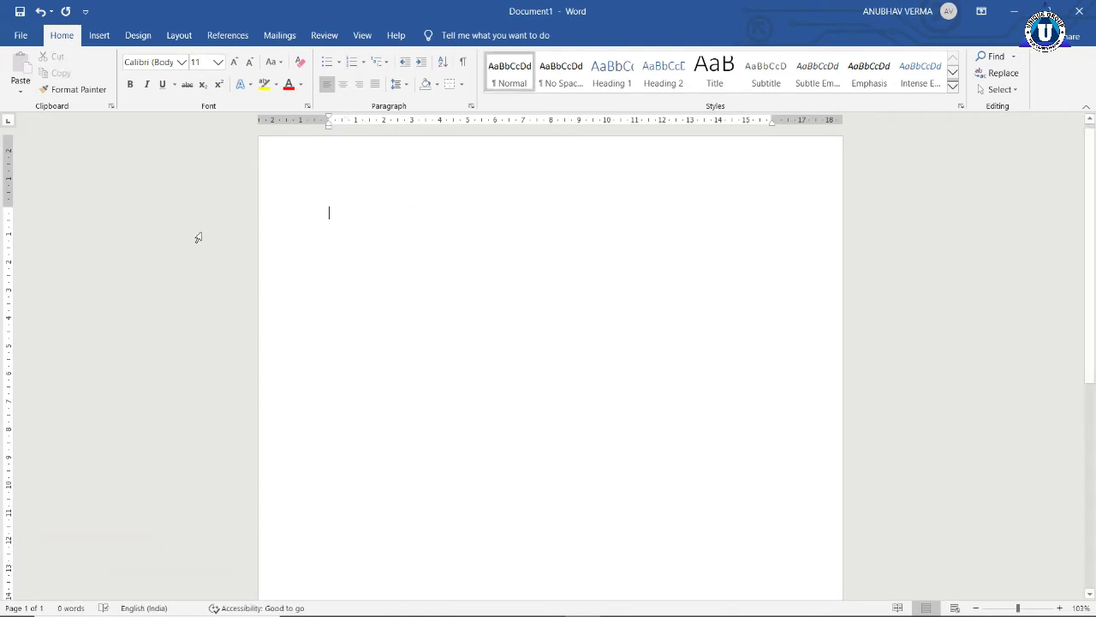
left_click(388, 62)
mouse_move(477, 244)
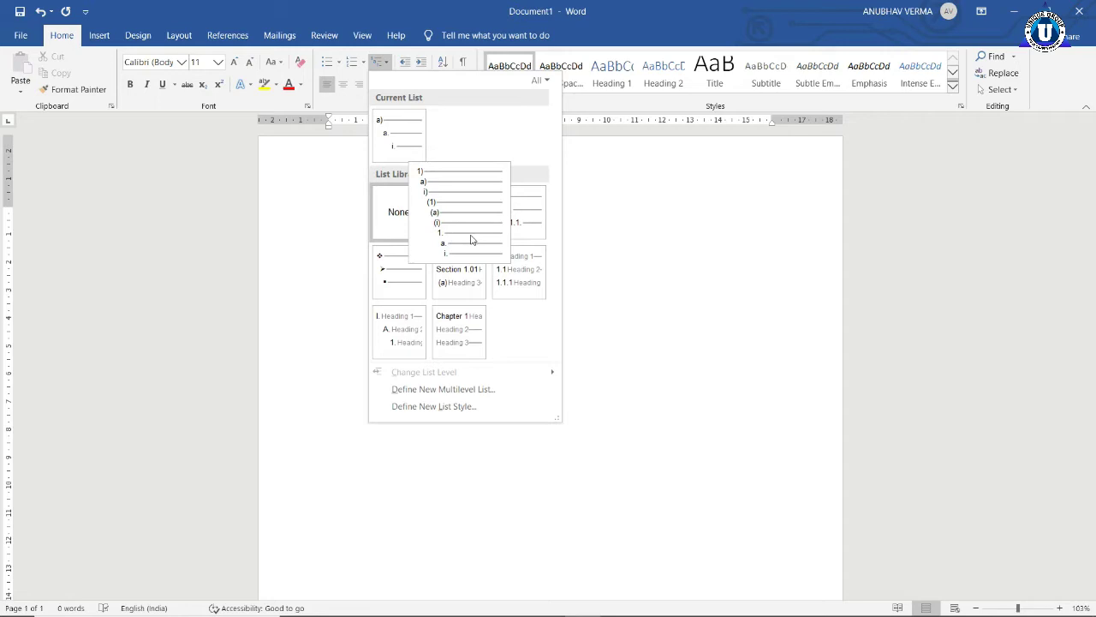
mouse_move(390, 117)
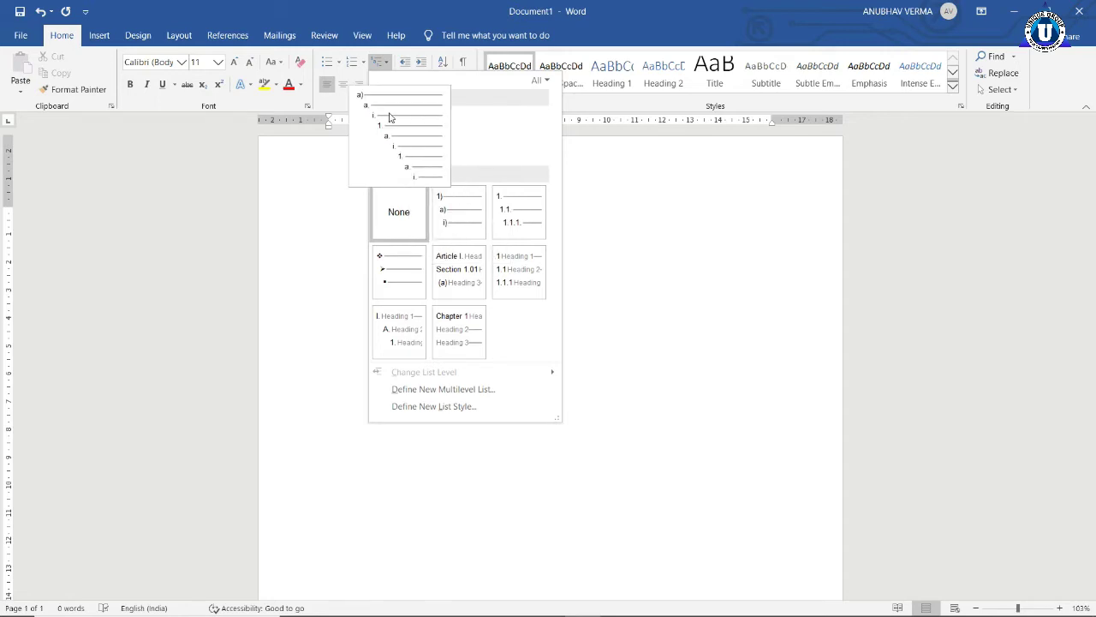
left_click(402, 146)
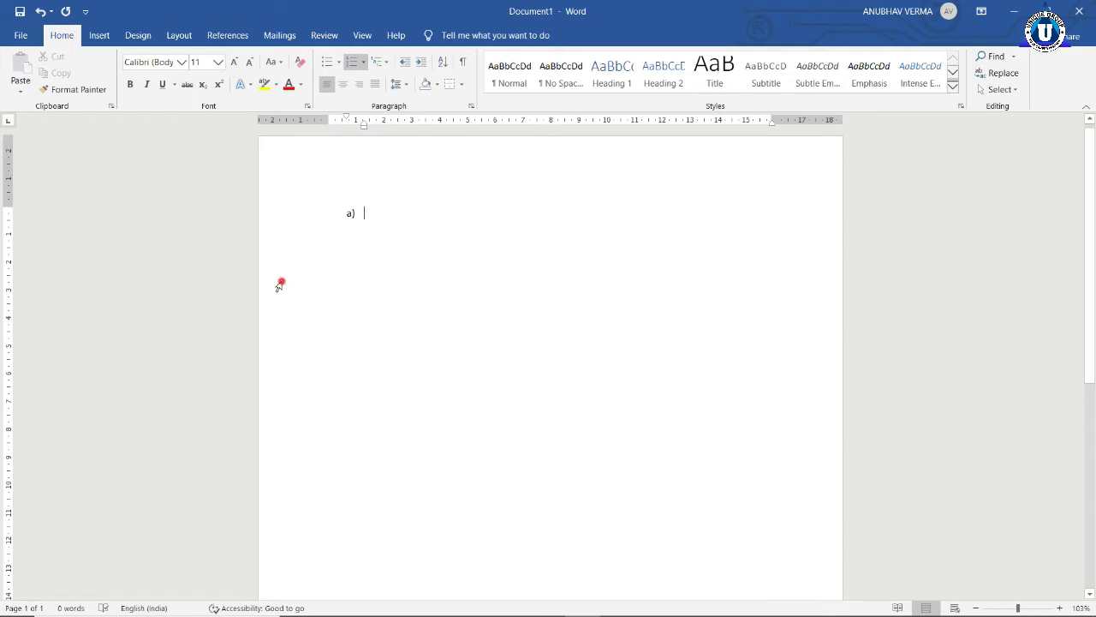
type("ms office")
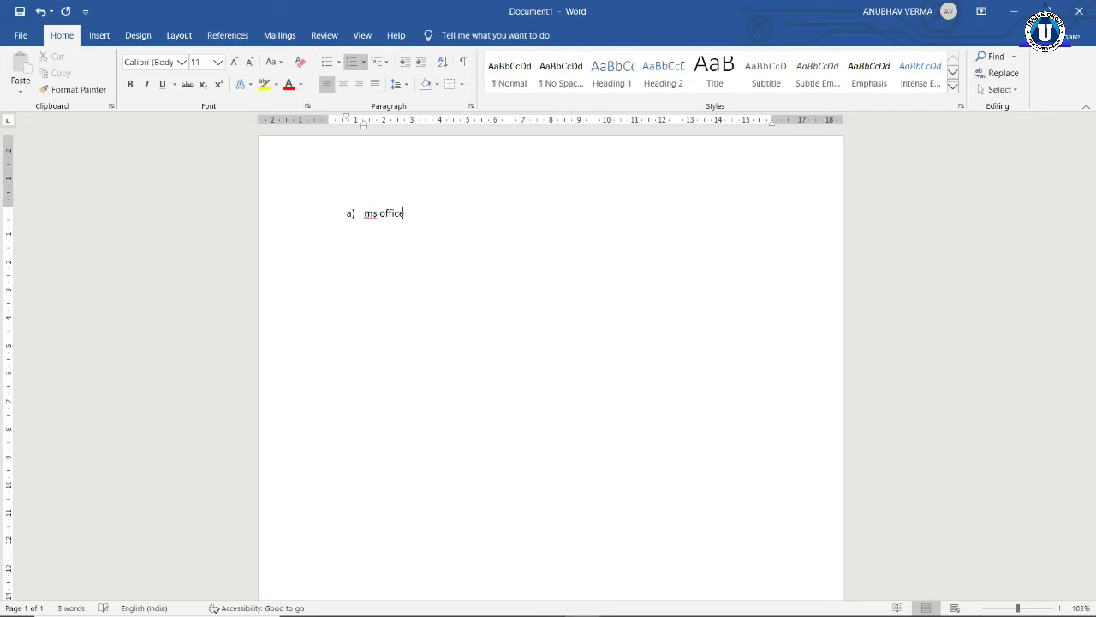
key("Return")
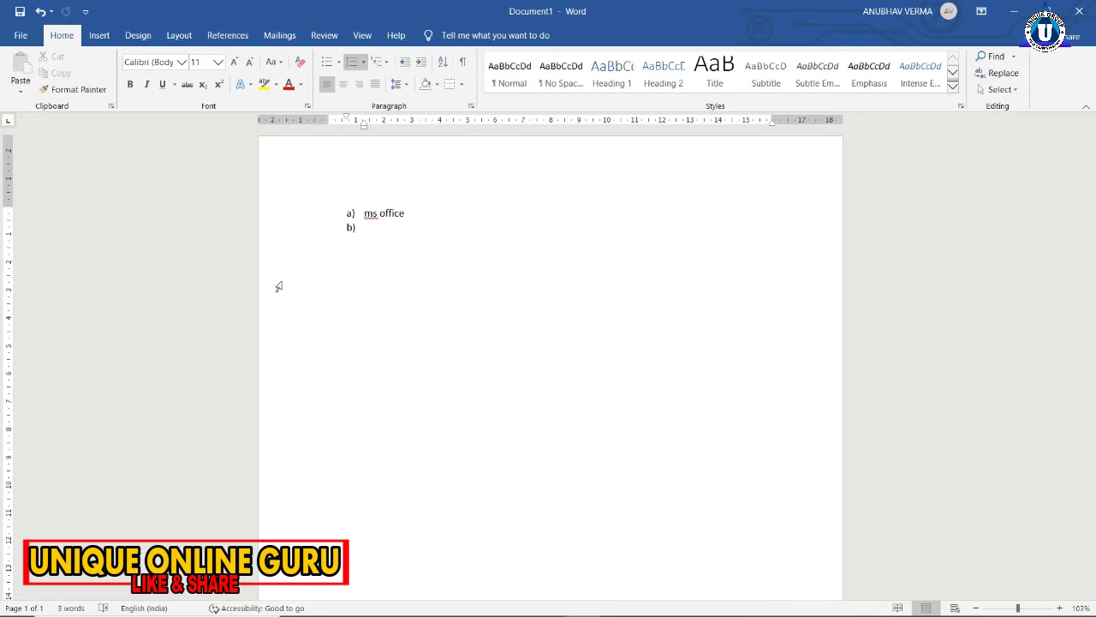
key("Tab")
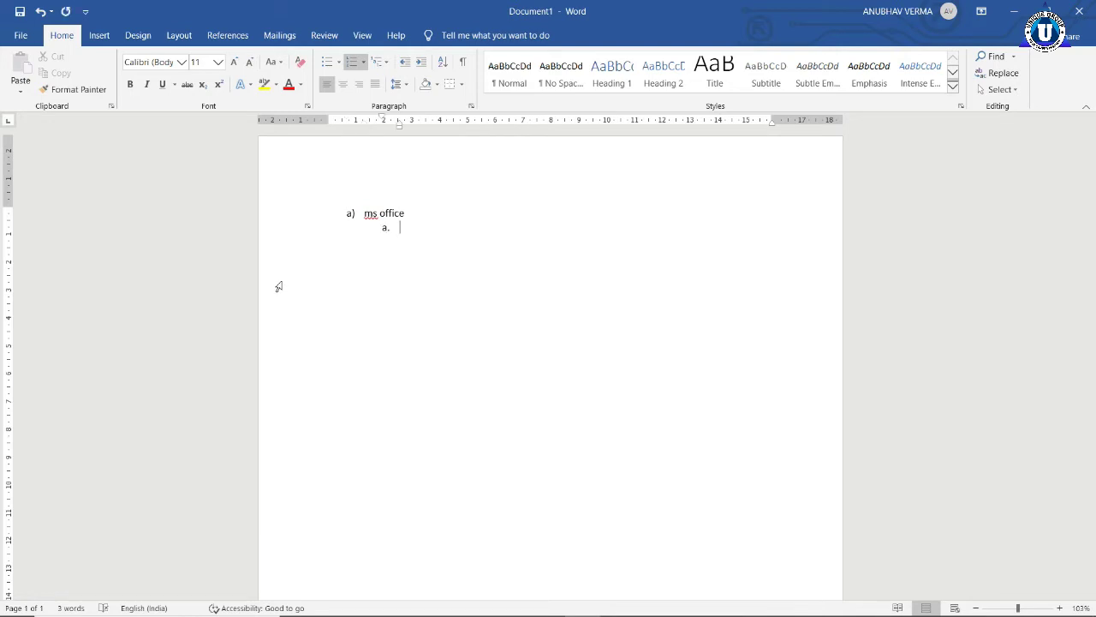
key("shift+Tab")
key("Tab")
type("ms ")
type("excel")
key("Tab")
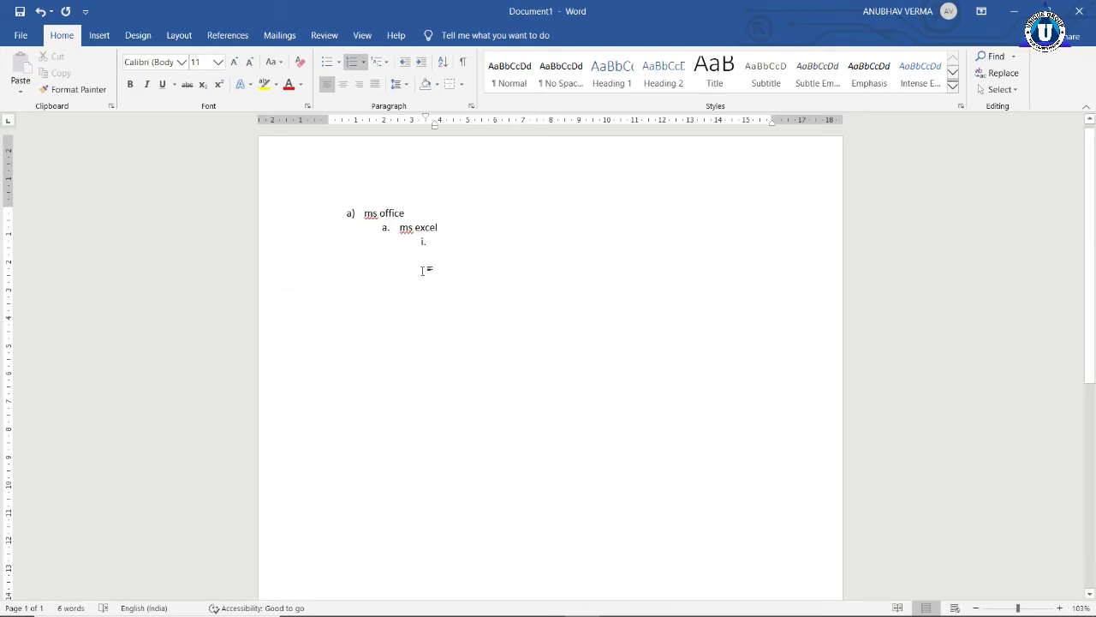
key("ctrl+a")
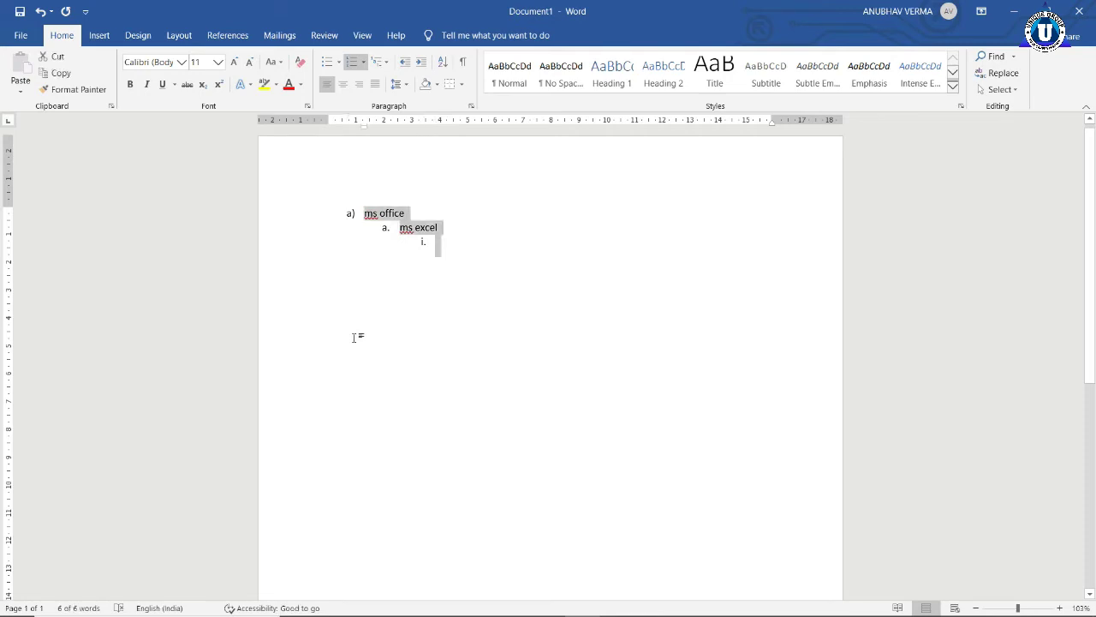
key("Delete")
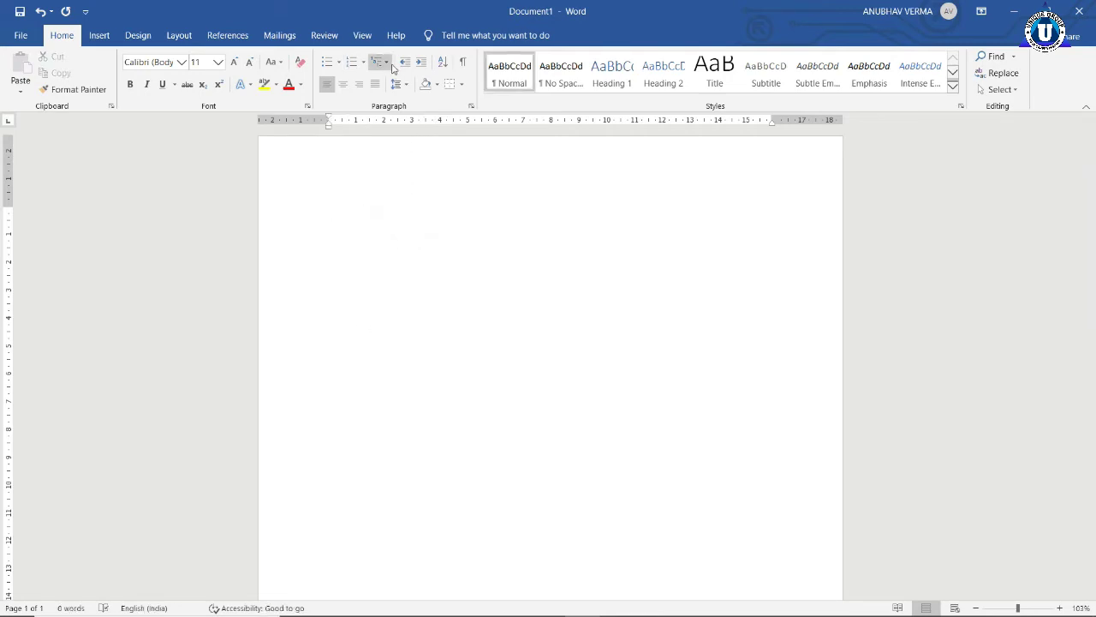
Start a bulleted multilevel list with Cricket and the sub-items Test and T 20
left_click(382, 62)
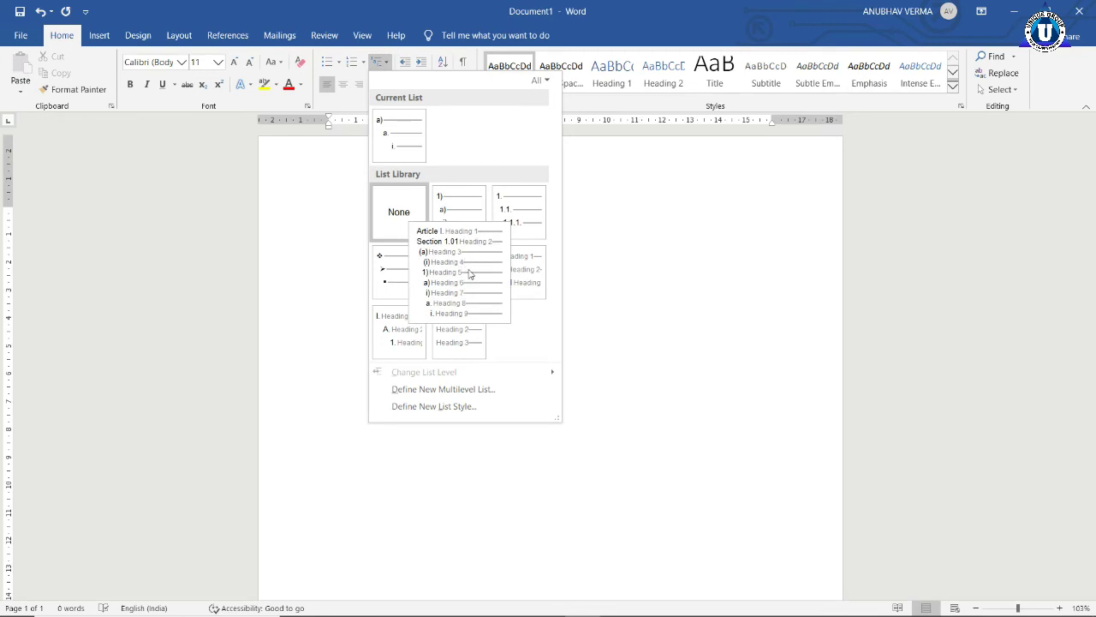
left_click(403, 292)
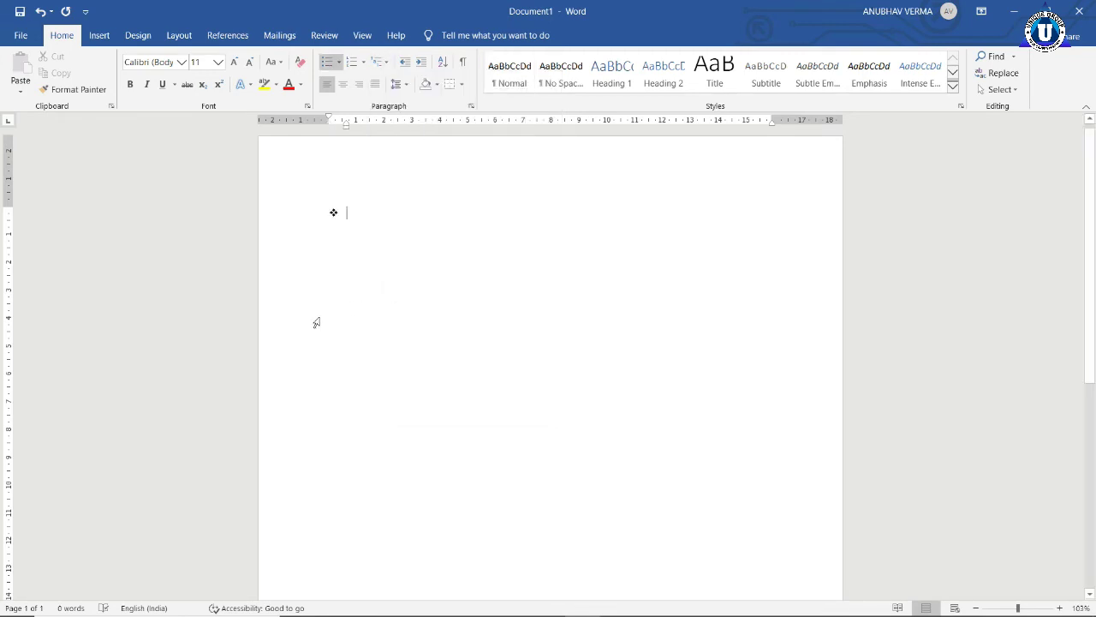
type("cri")
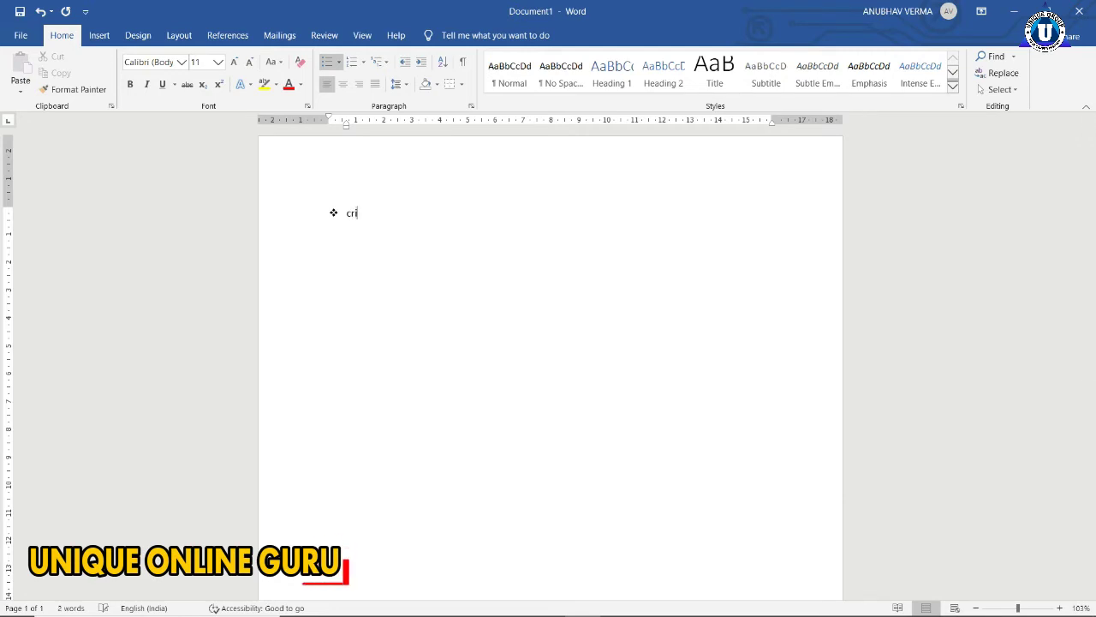
type("cket")
key("Return")
key("Tab")
type("test")
key("Return")
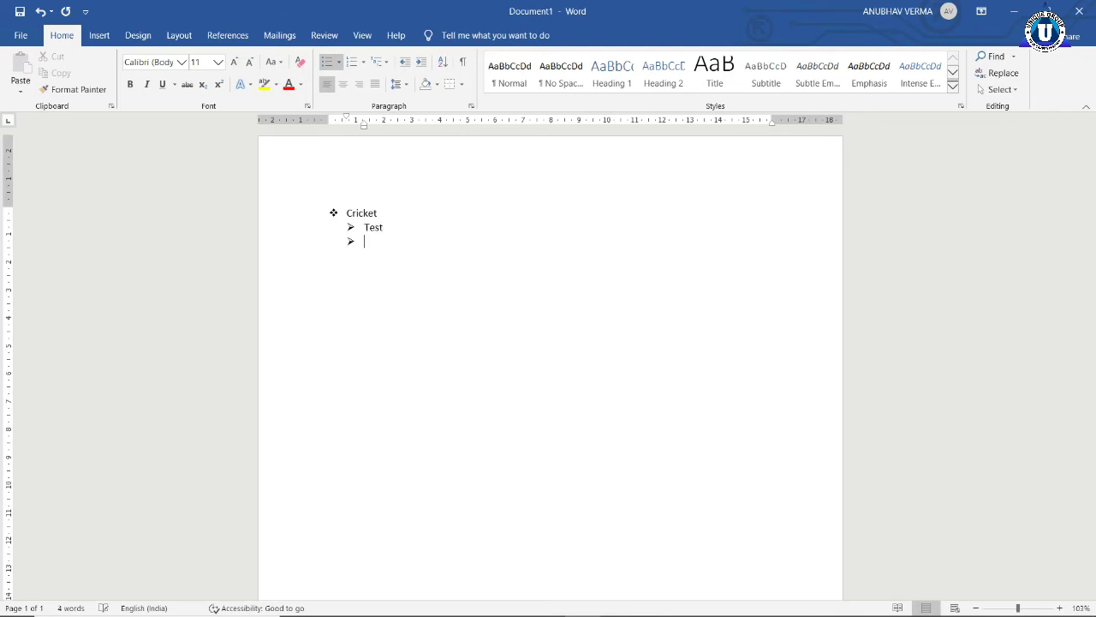
type("T 20")
Add One day with World cup beneath it, then top-level Football with an indented line
key("Return")
type("one day")
key("Return")
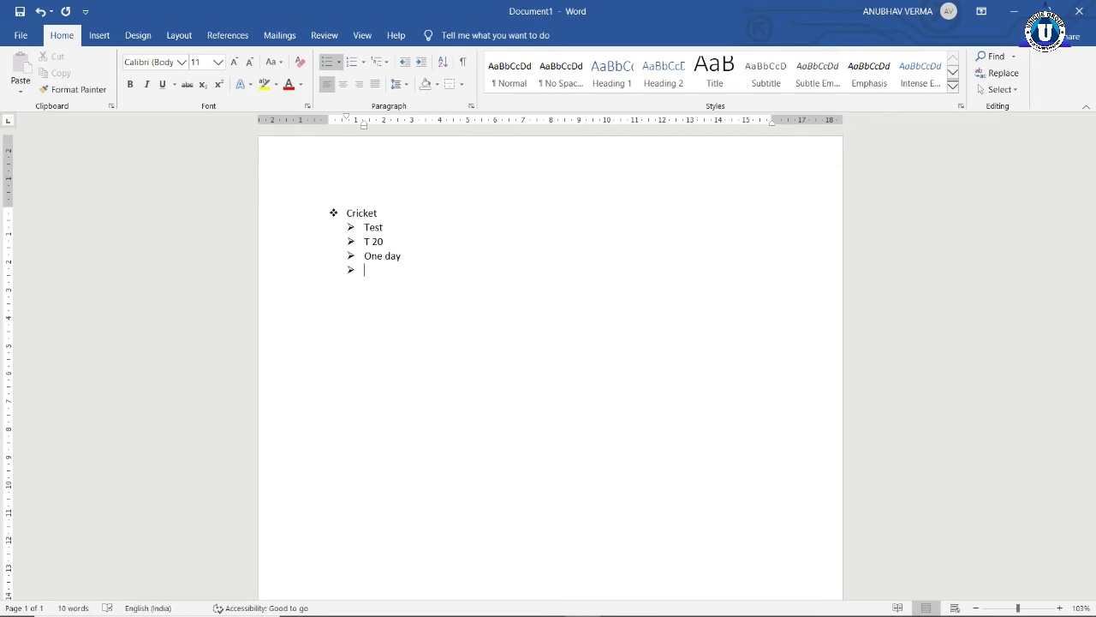
key("Tab")
type("wo")
type("ld ")
type("cup")
key("shift+Tab")
key("shift+Tab")
type("football")
key("Return")
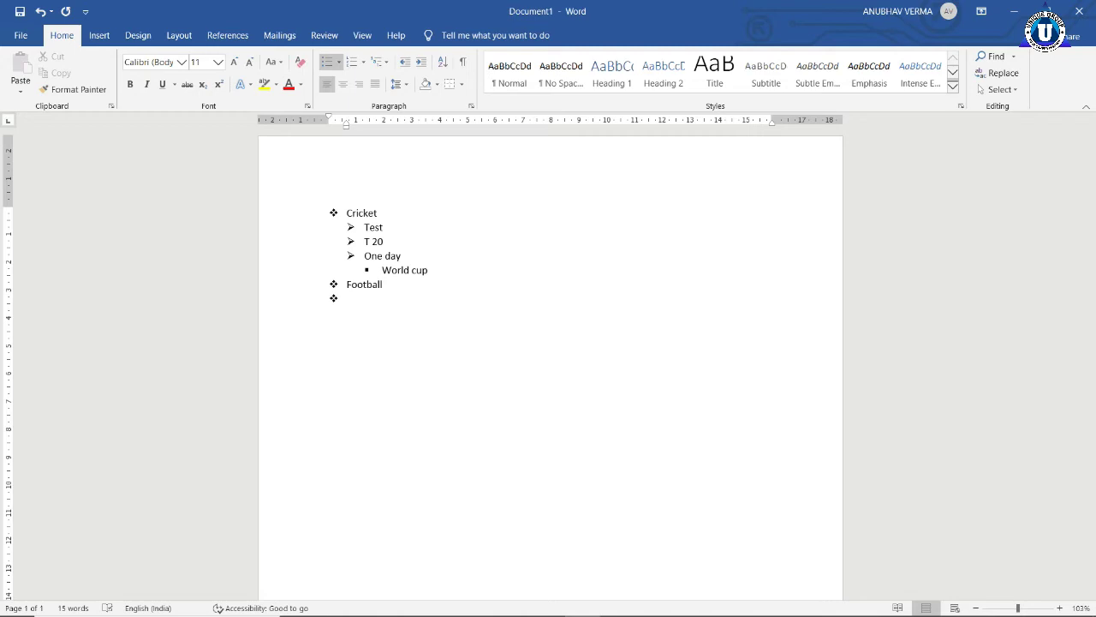
key("Tab")
Delete the bulleted list and generate five sample paragraphs with =rand()
triple_click(316, 322)
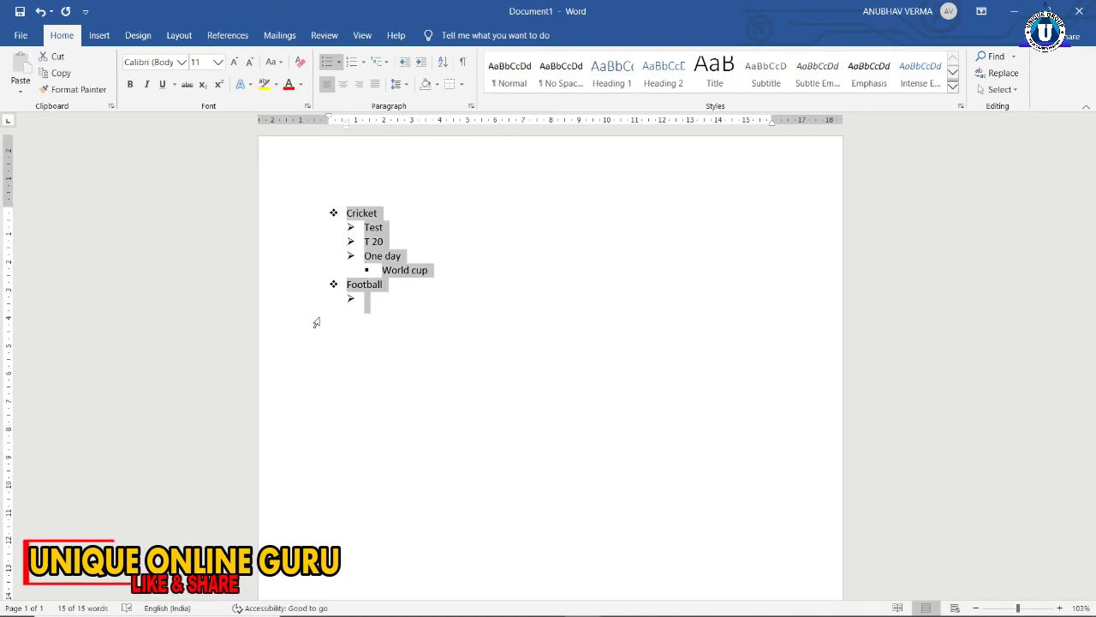
key("Delete")
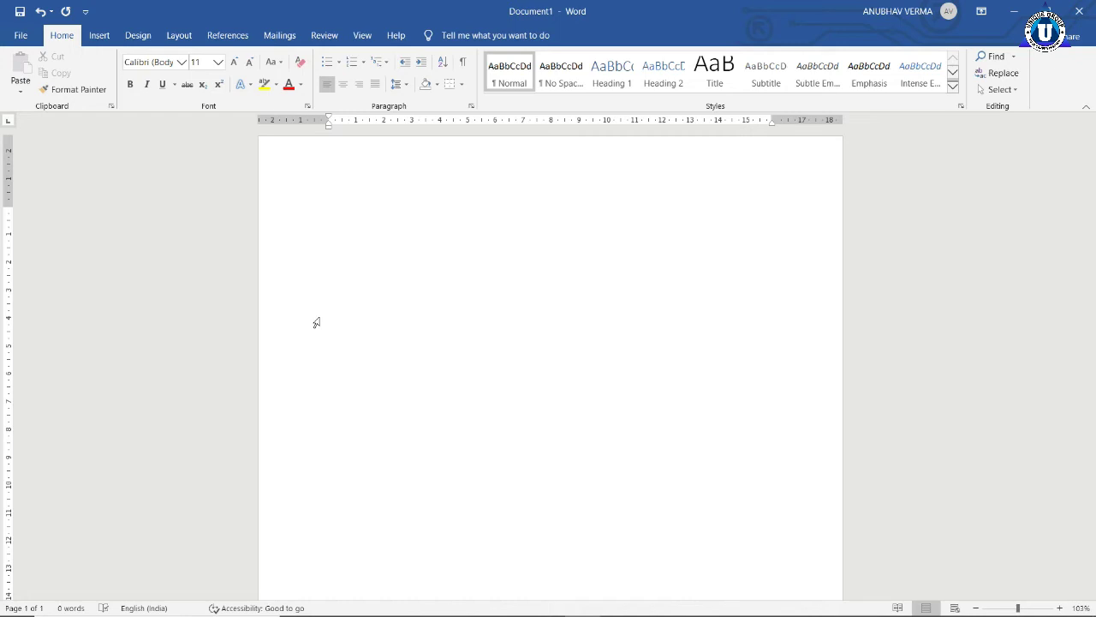
type("=")
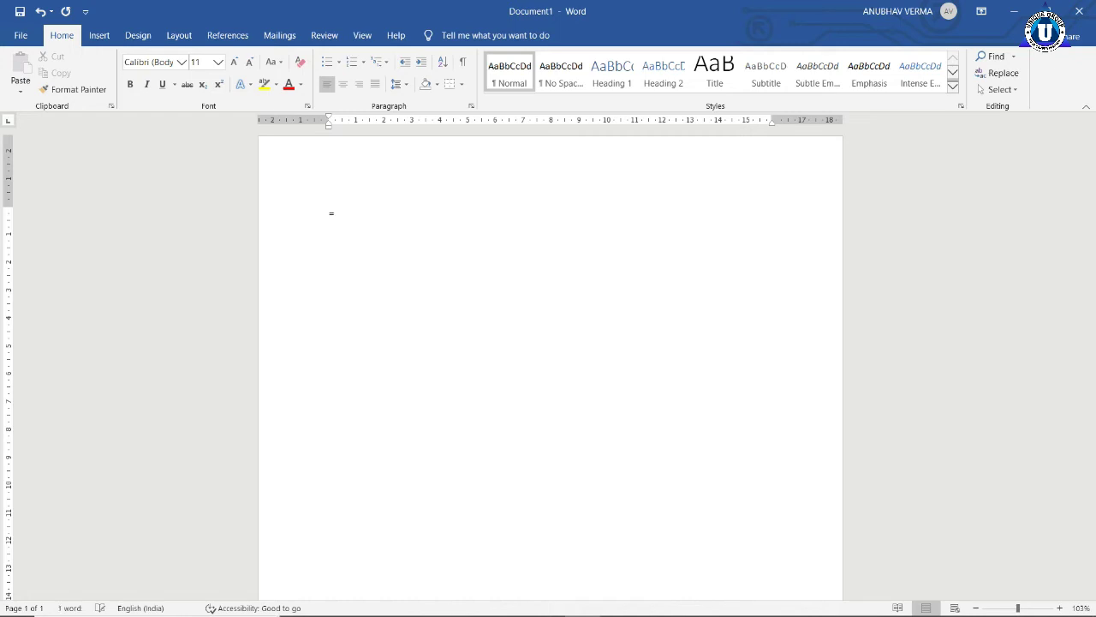
type("rand")
type("()")
key("Return")
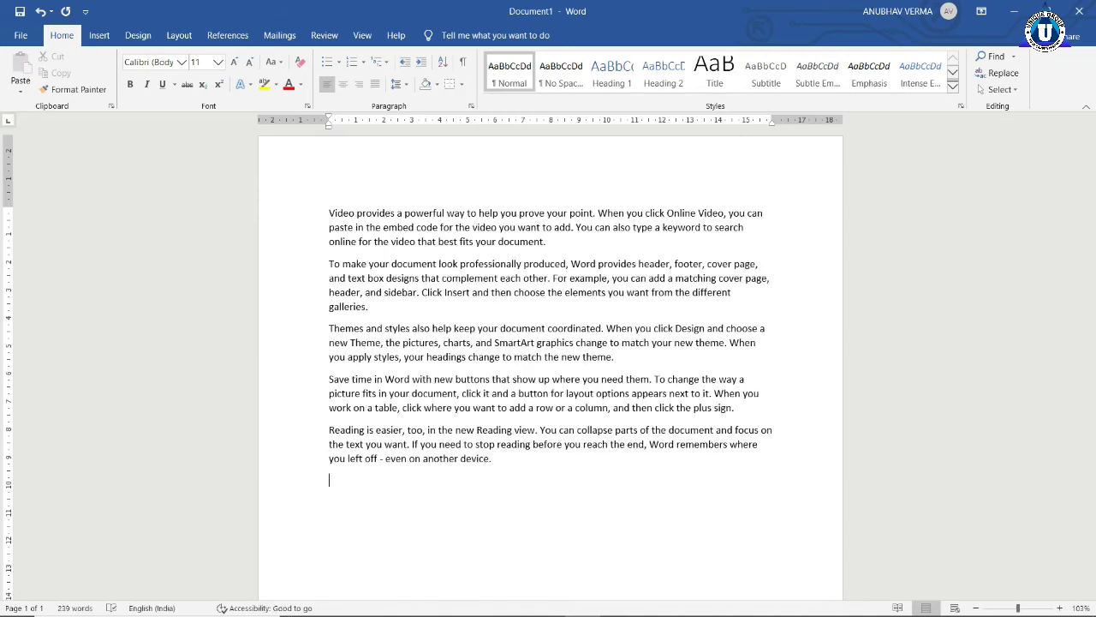
Select the first sample paragraph and set its line spacing to 3.0
left_click_drag(328, 212, 508, 469)
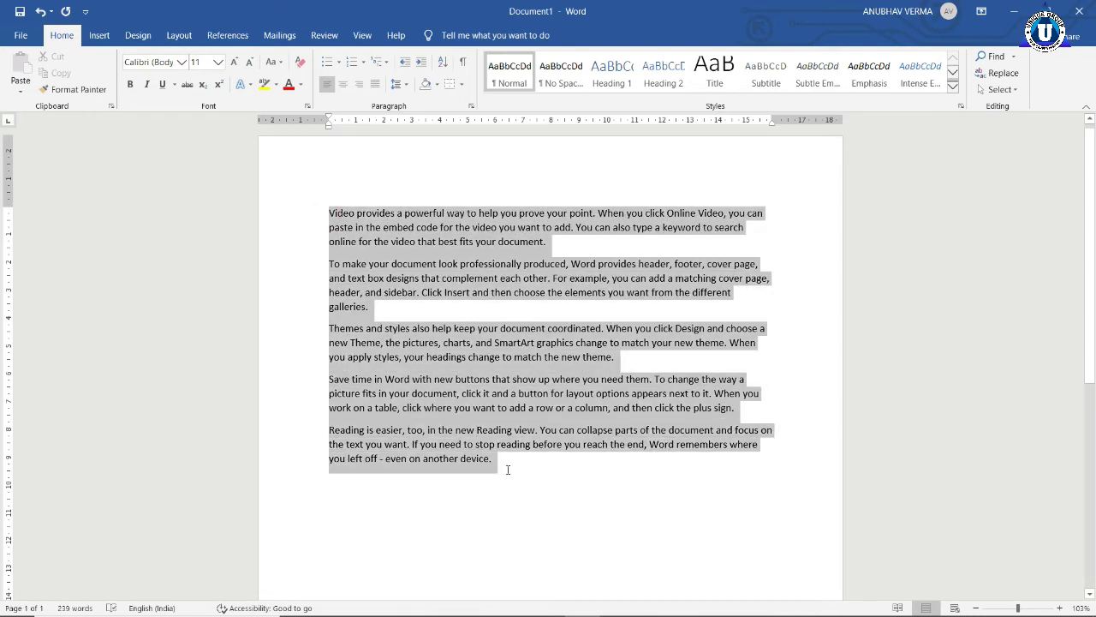
left_click(304, 244)
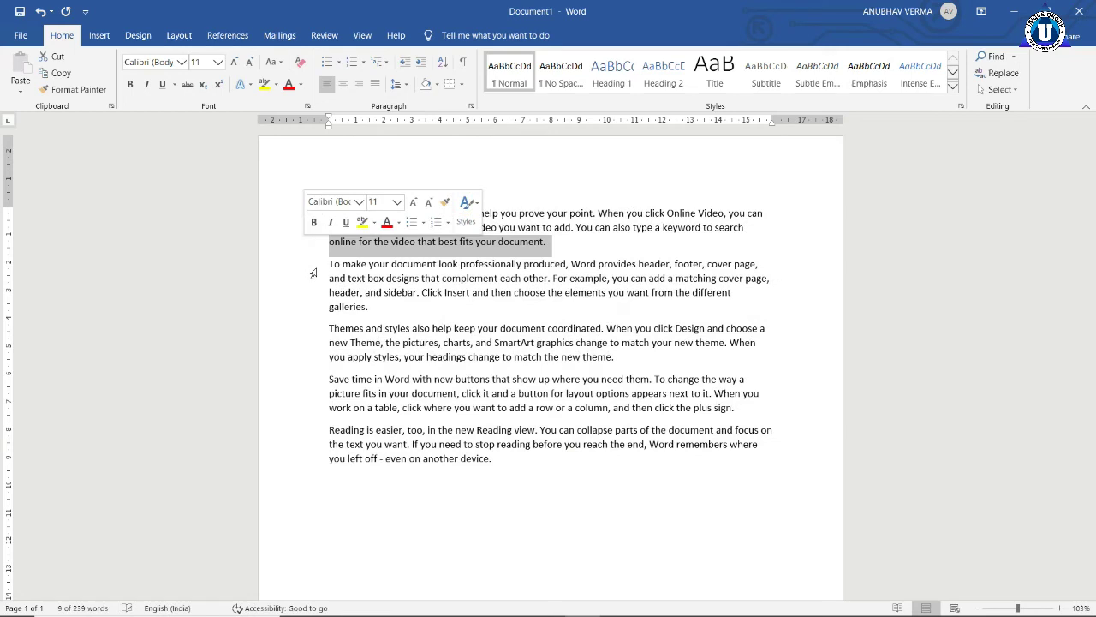
left_click(313, 265)
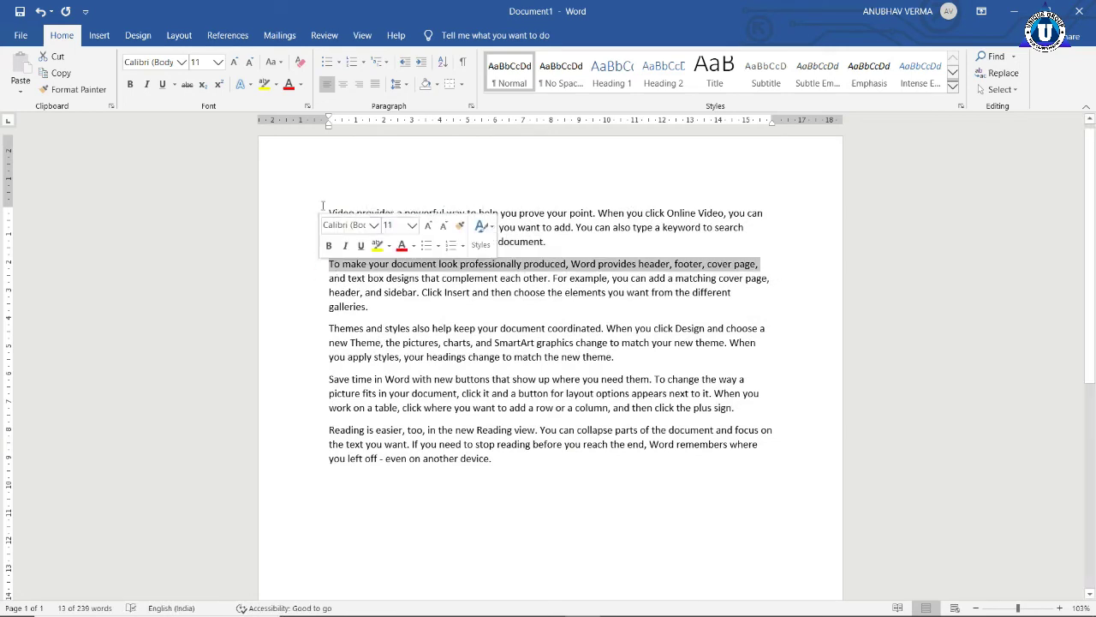
left_click_drag(326, 214, 544, 242)
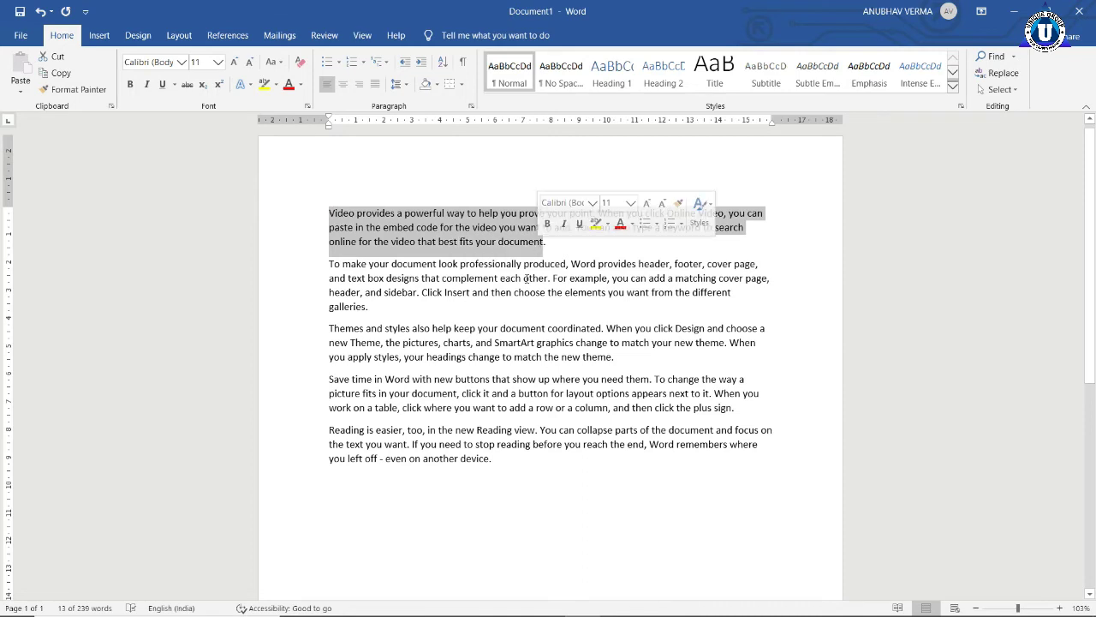
left_click(397, 87)
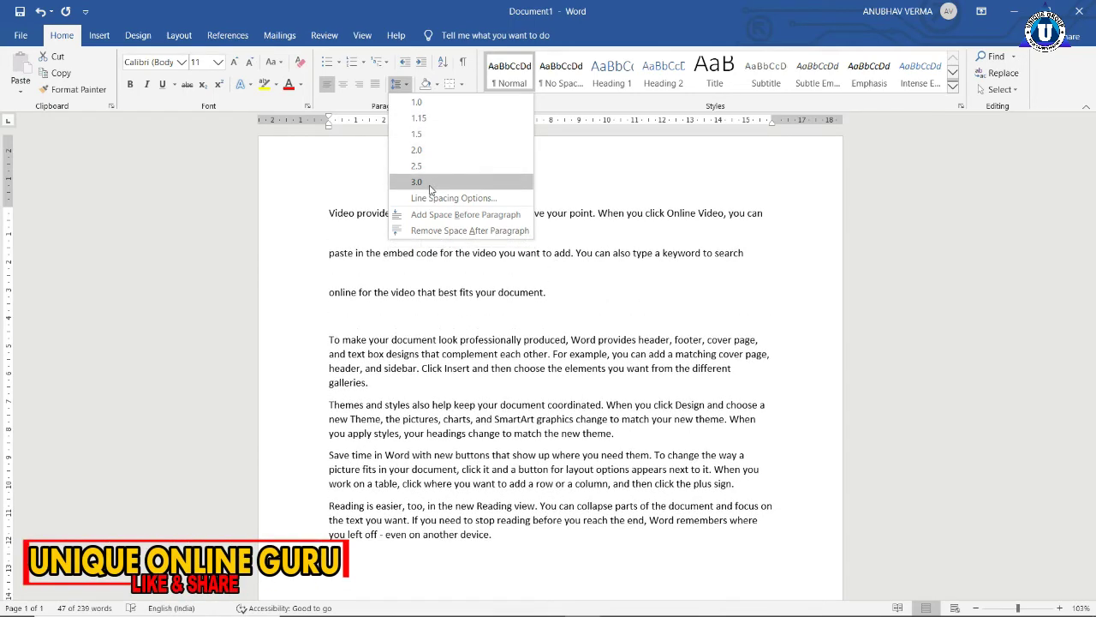
left_click(430, 184)
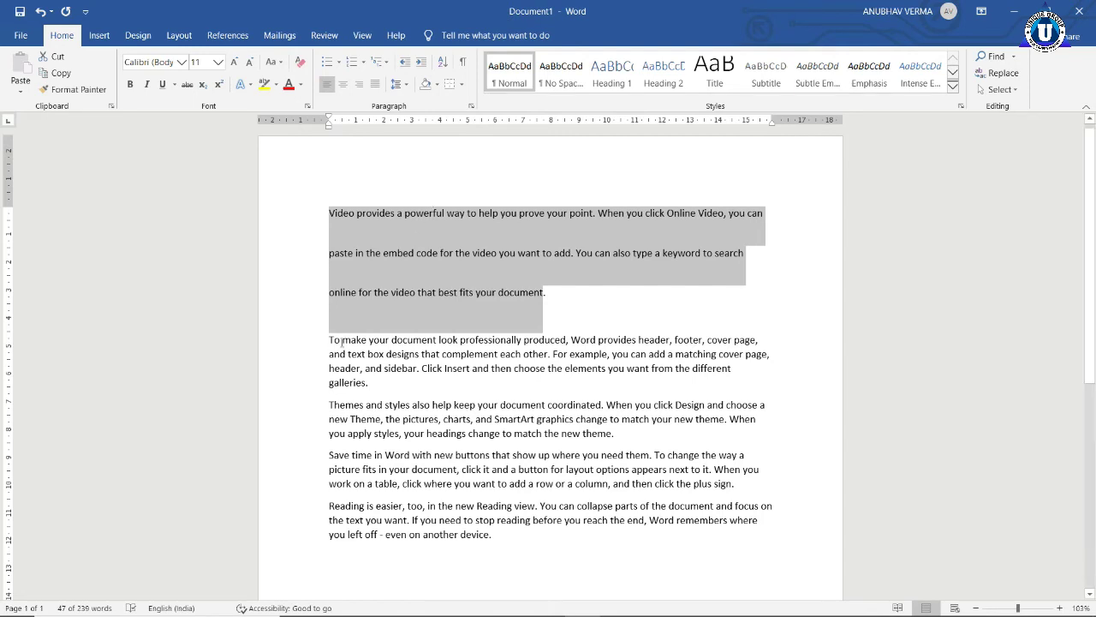
left_click_drag(331, 339, 370, 384)
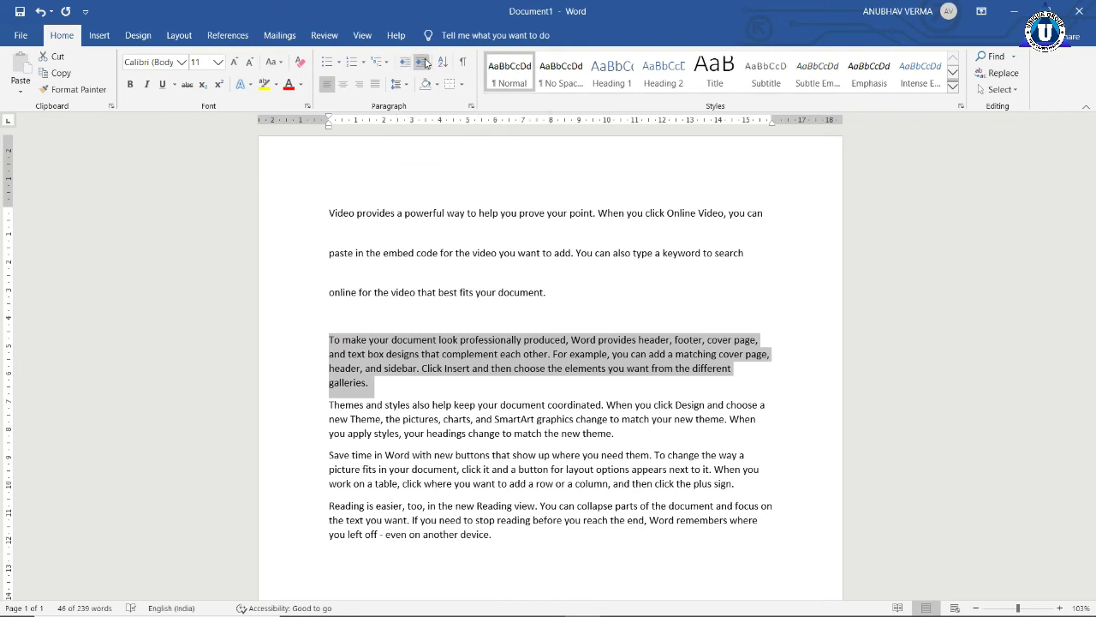
left_click(423, 61)
left_click(424, 61)
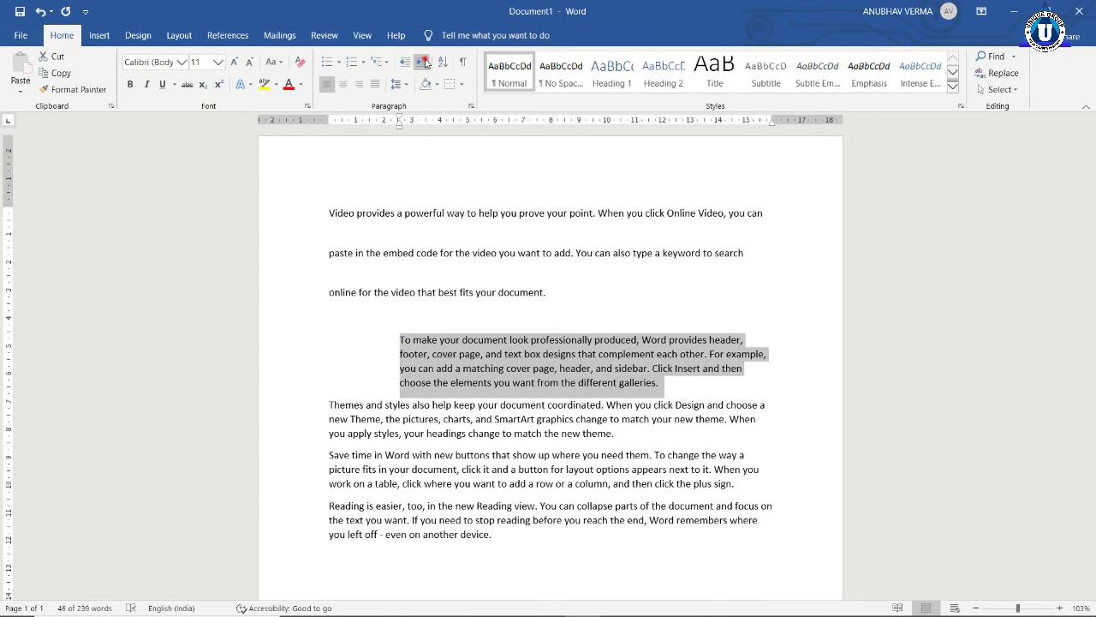
left_click(426, 63)
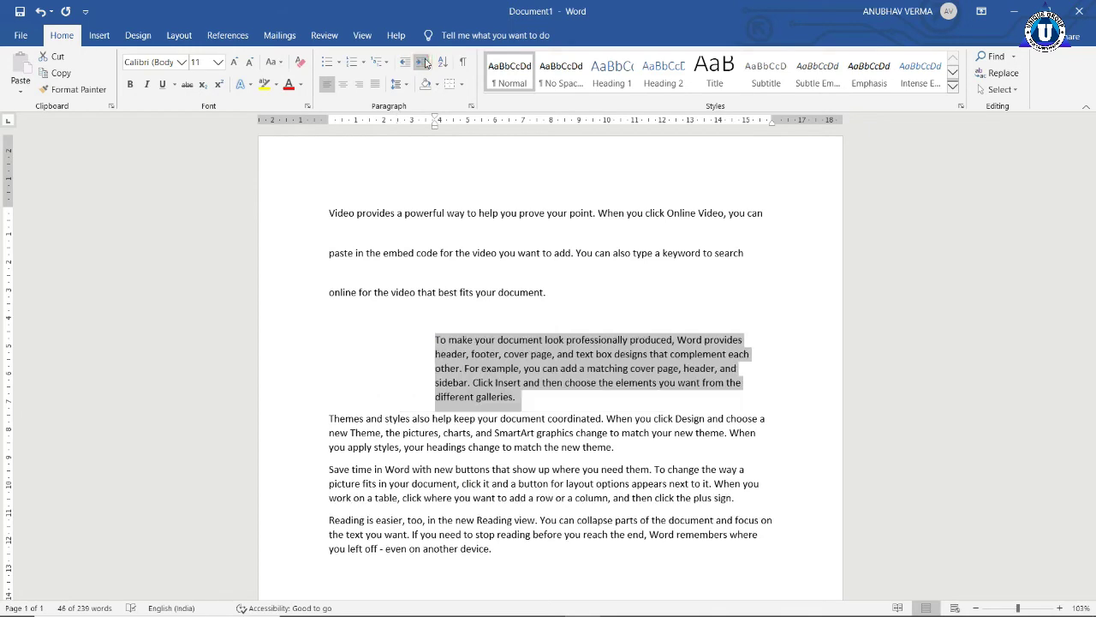
left_click(399, 62)
left_click(400, 61)
left_click(400, 62)
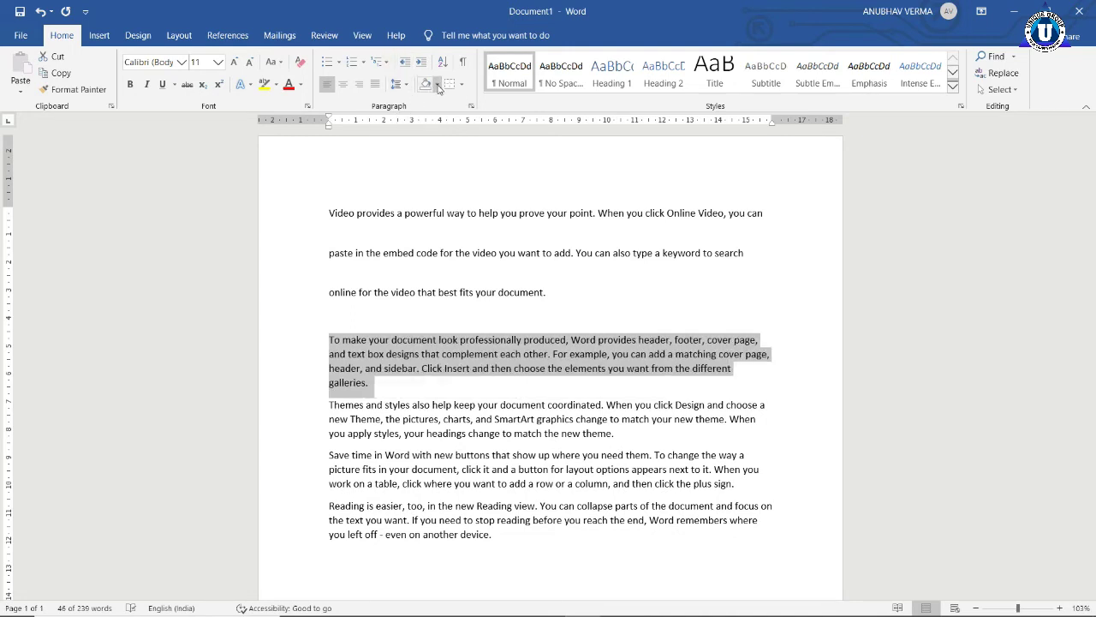
Shade the selected 'To make your document look…' paragraph light blue
left_click(433, 83)
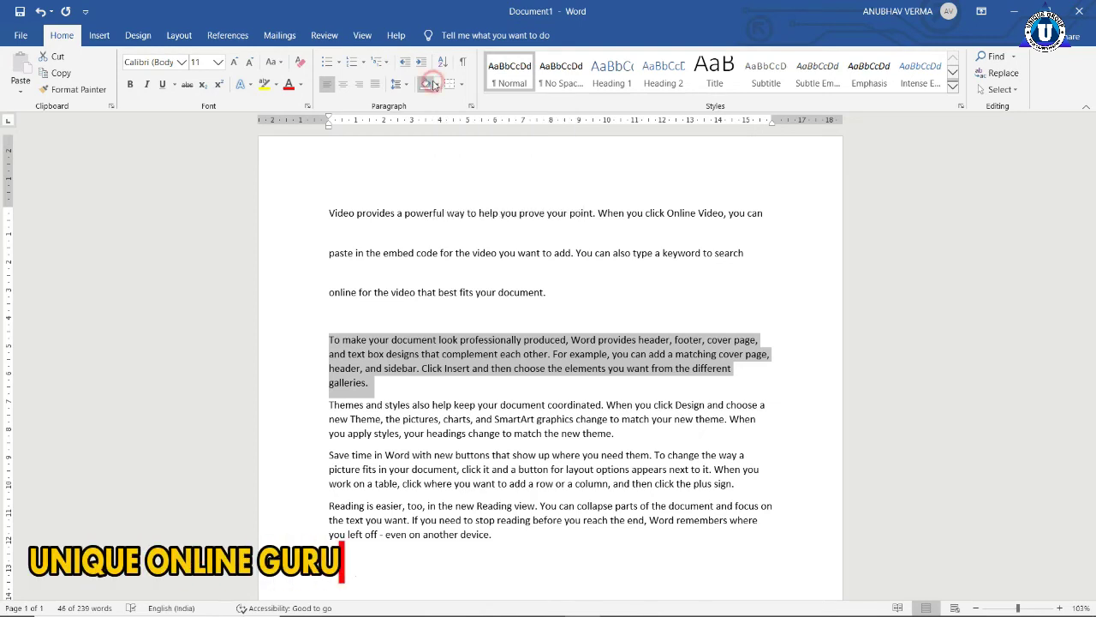
left_click(436, 84)
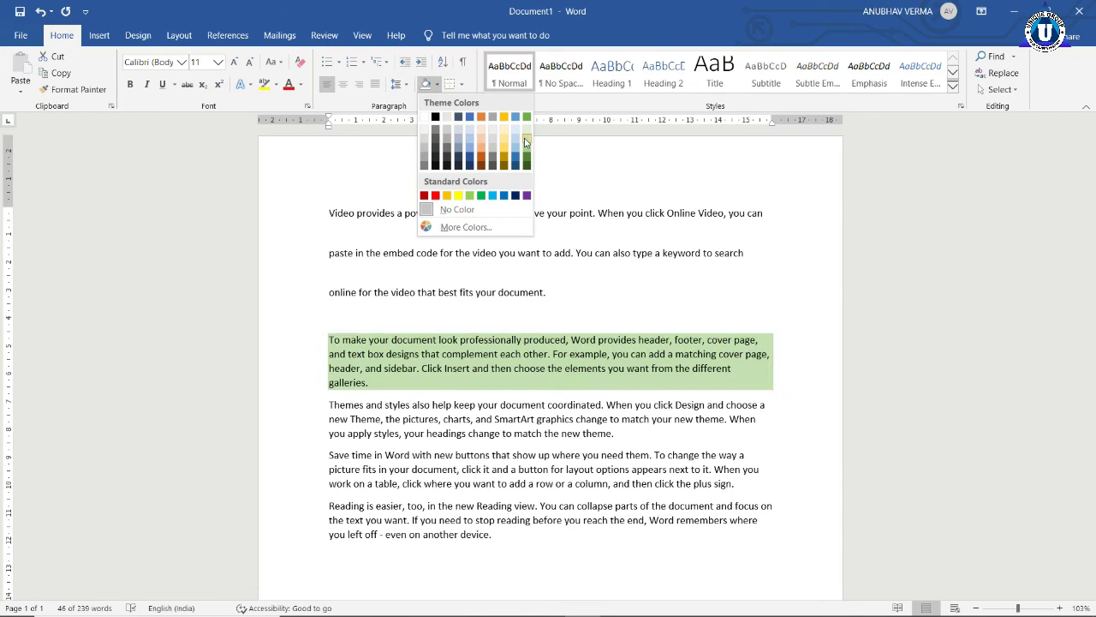
left_click(532, 277)
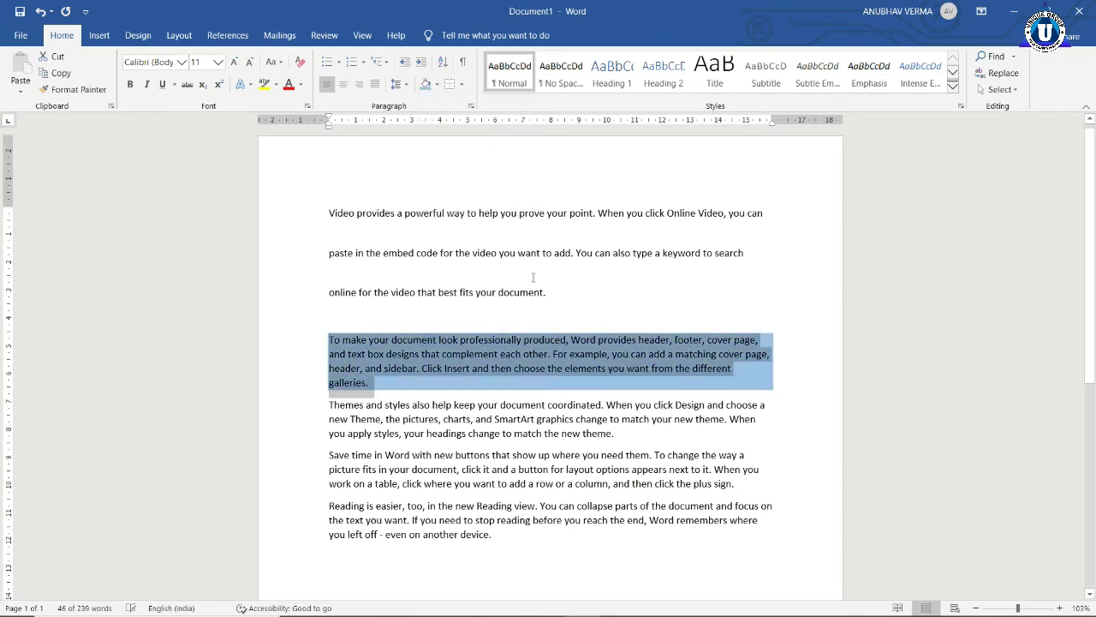
Shade the 'paste in the embed code' line dark brown
left_click(314, 283)
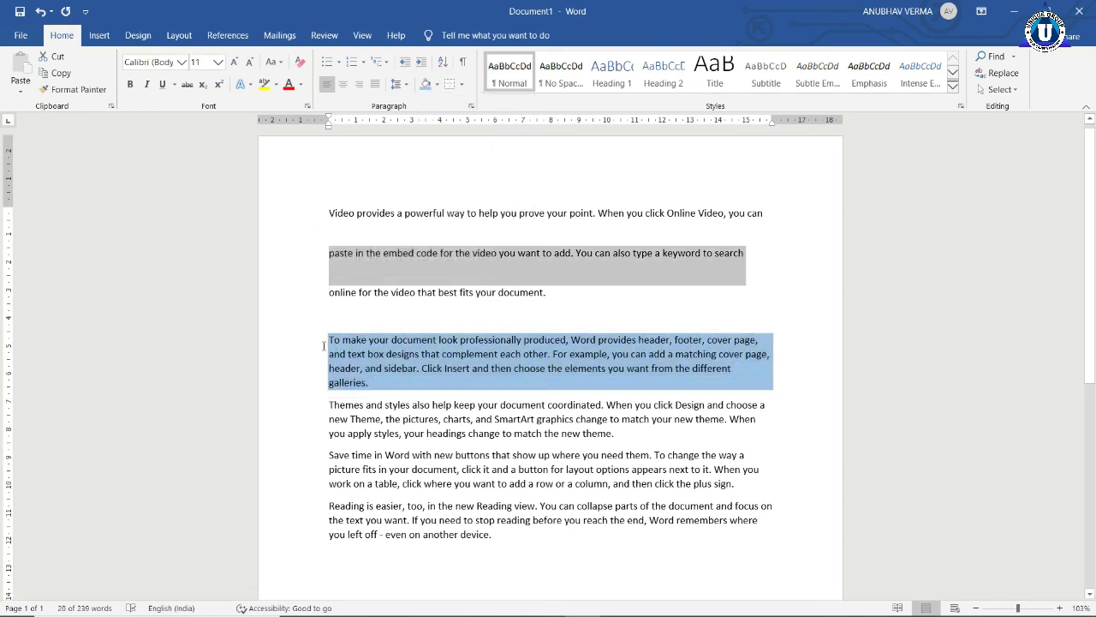
left_click(438, 85)
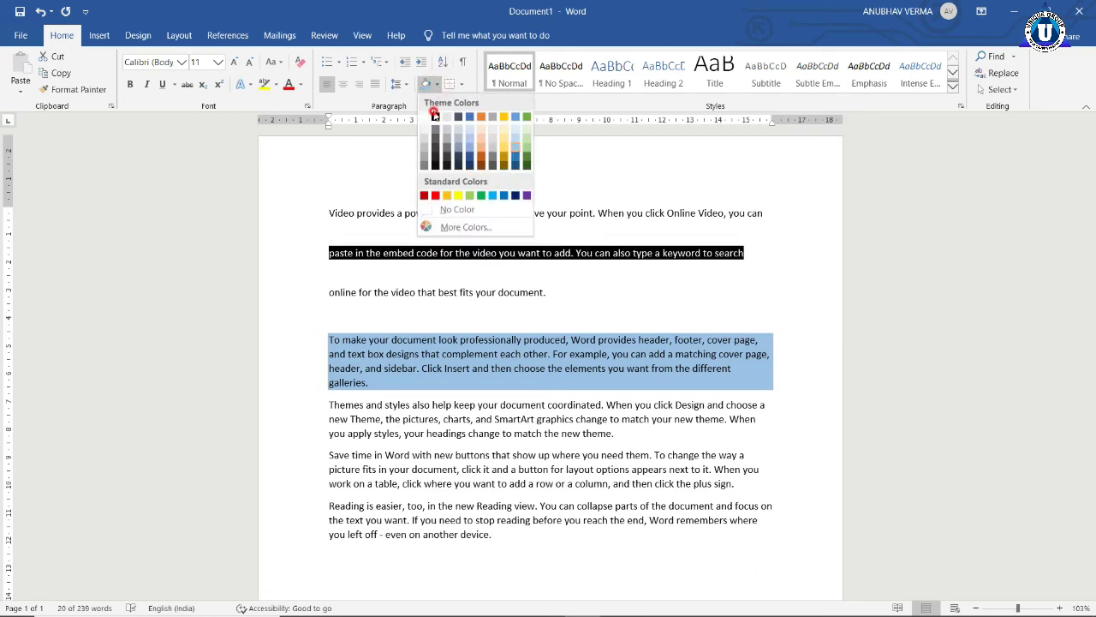
left_click(480, 165)
left_click(311, 254)
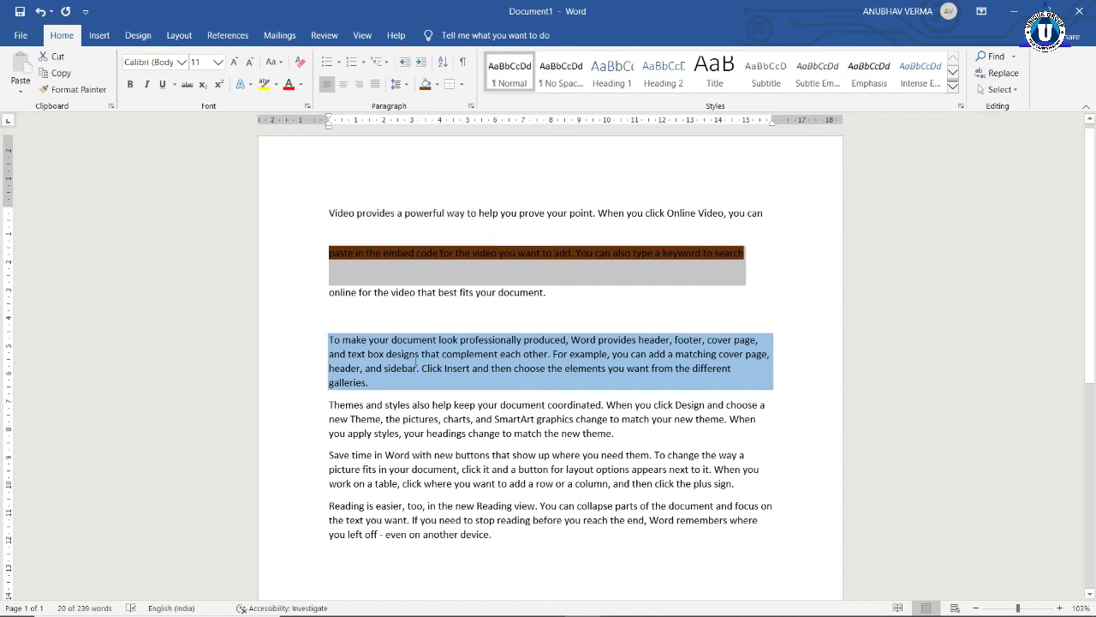
scroll(413, 355, "down", 2)
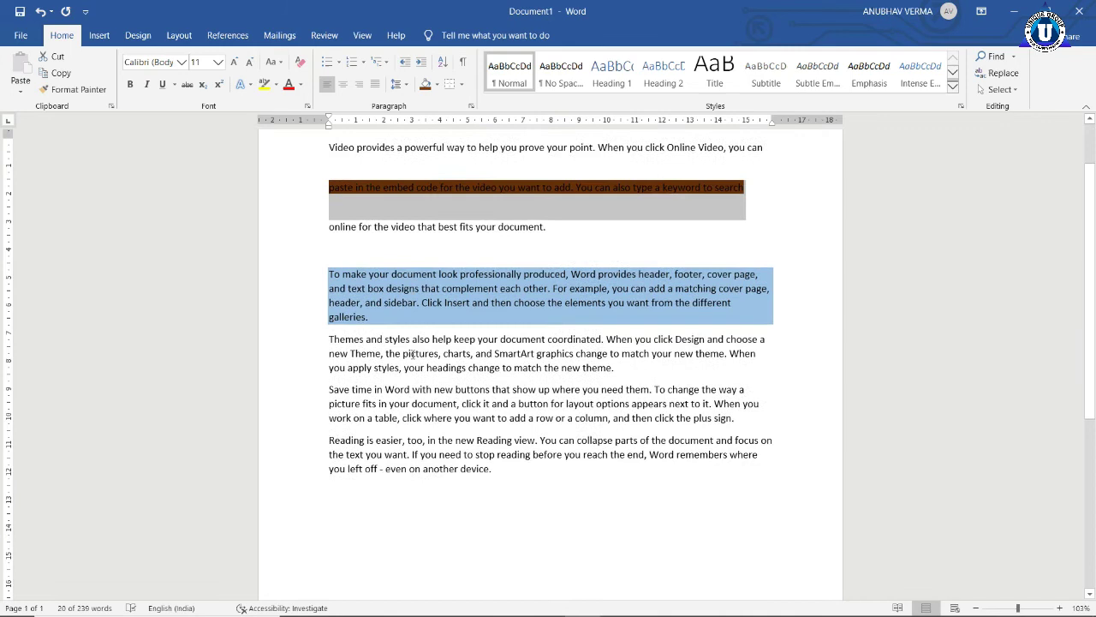
left_click_drag(326, 335, 613, 371)
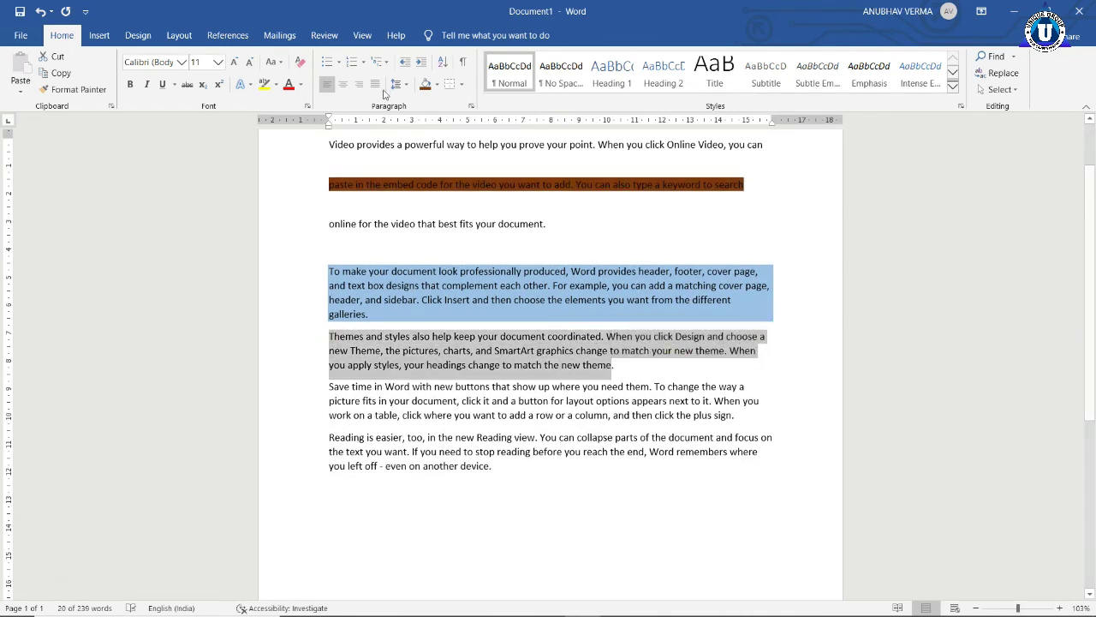
left_click(463, 85)
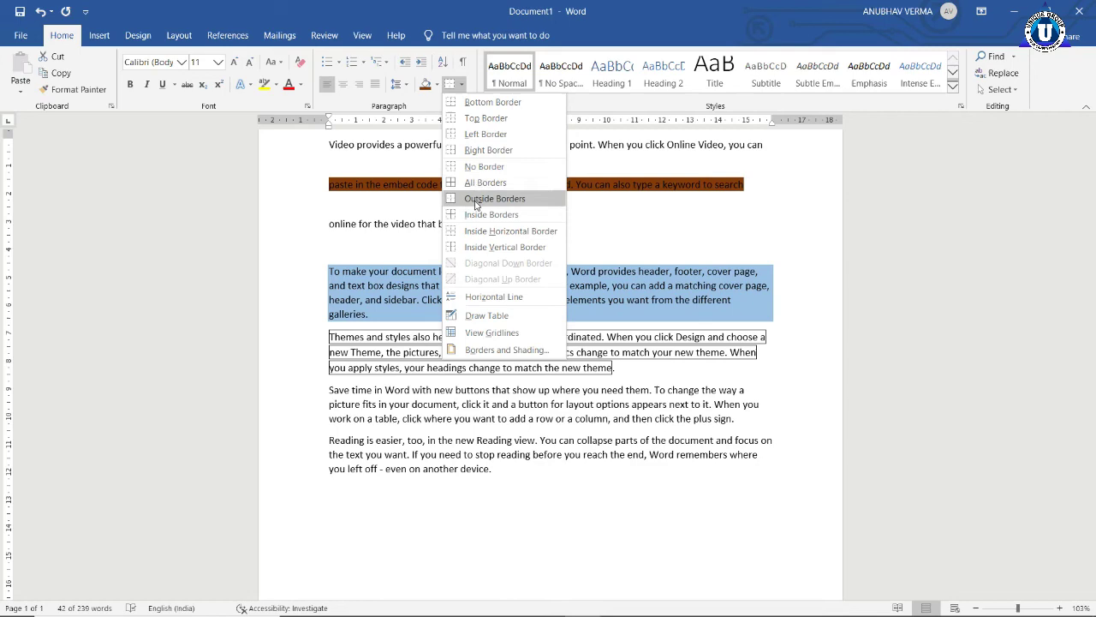
left_click(305, 227)
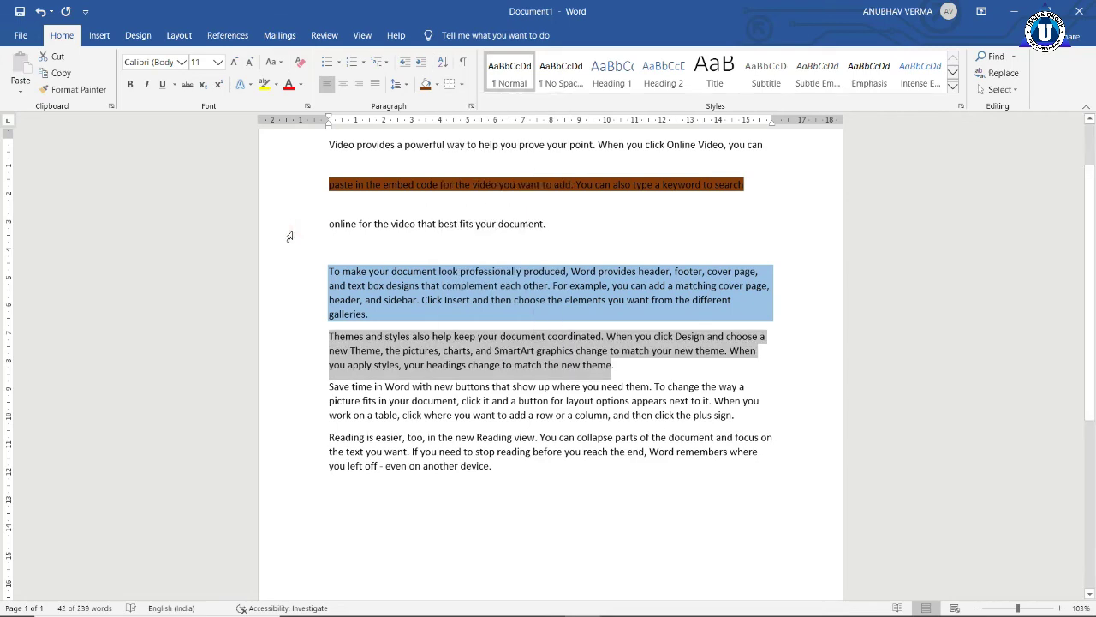
scroll(291, 232, "down", 3)
left_click(350, 294)
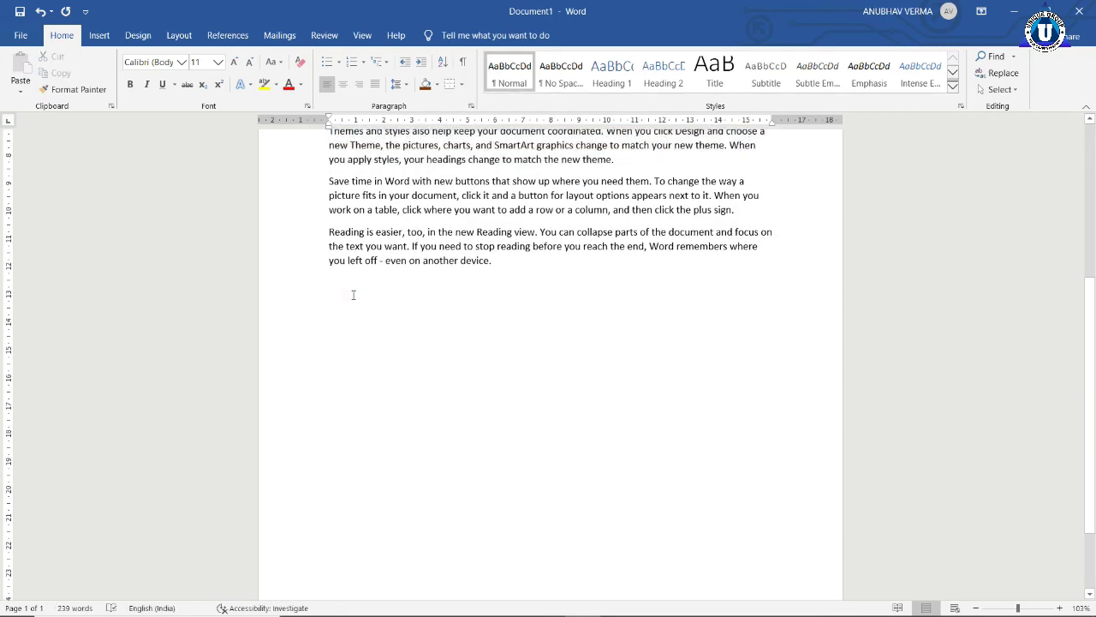
Type Sony, Samsung and Lg on separate lines below the last paragraph and select them
type("s")
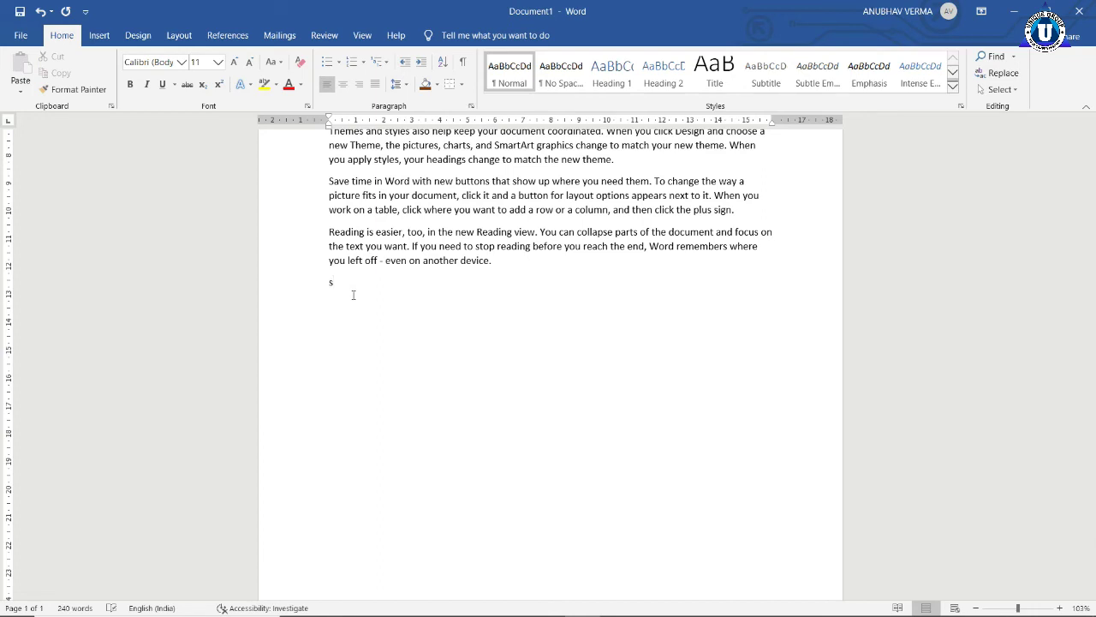
type("ony")
key("Return")
type("sam")
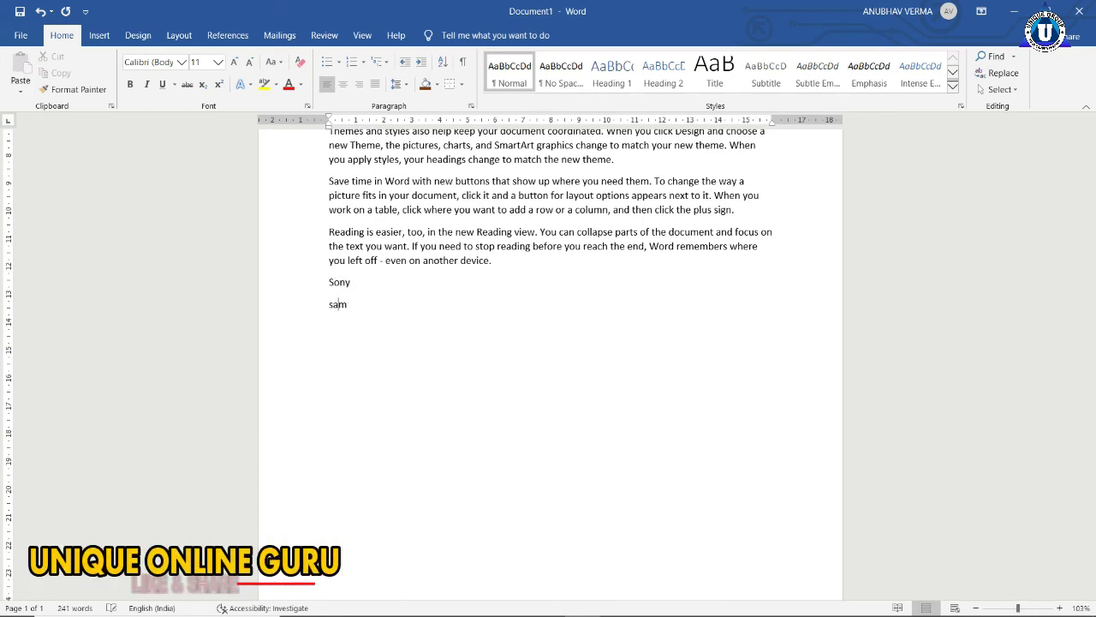
type("sung")
key("Return")
type("lg")
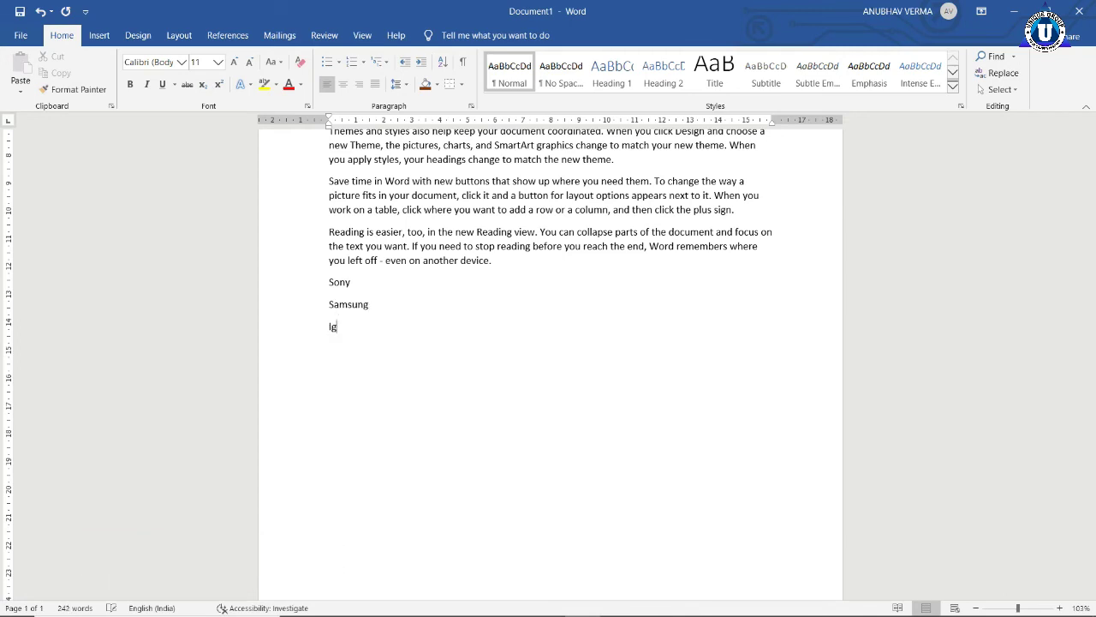
key("Return")
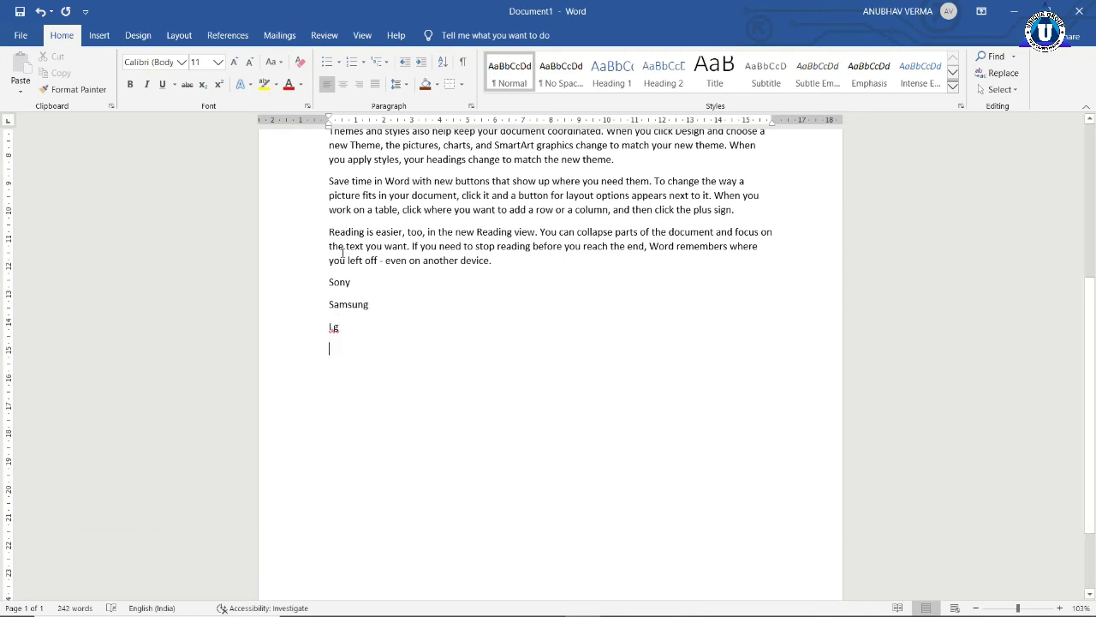
left_click_drag(325, 280, 336, 334)
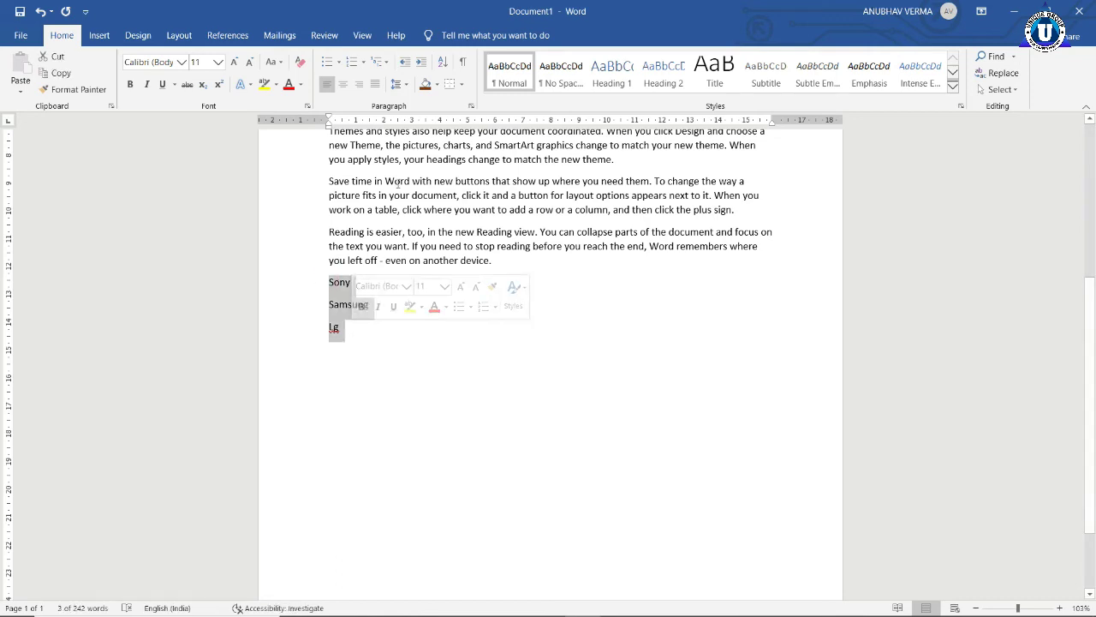
Apply All Borders to the Sony, Samsung and Lg lines, then reselect those three entries
left_click(460, 84)
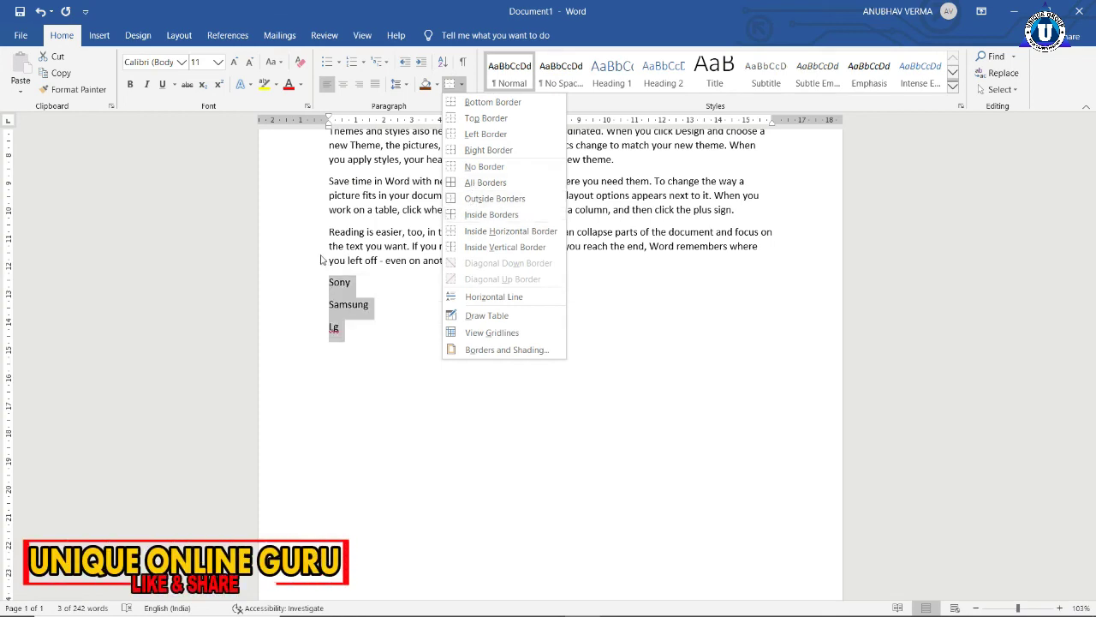
left_click(501, 184)
left_click(451, 403)
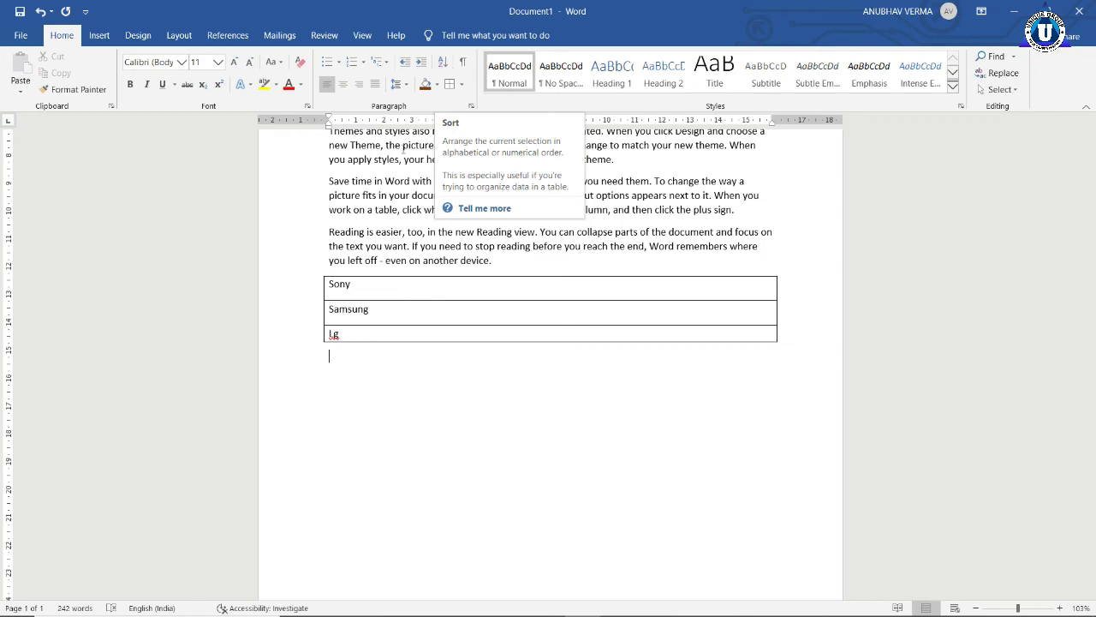
left_click(326, 289)
left_click_drag(326, 289, 359, 338)
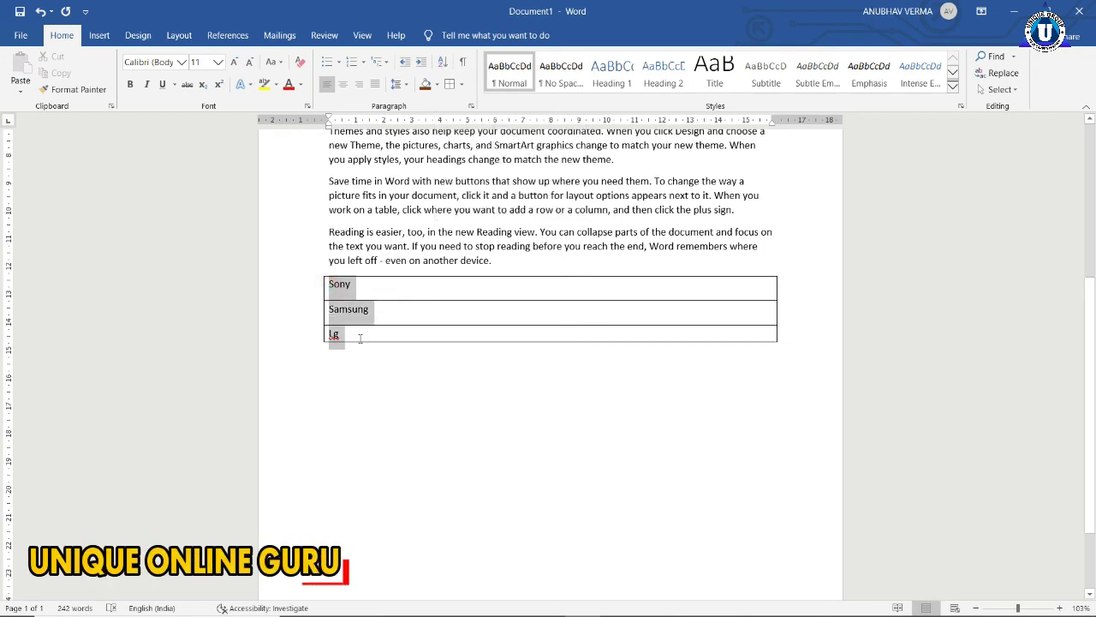
Sort the selected brand list alphabetically in ascending order
left_click(442, 60)
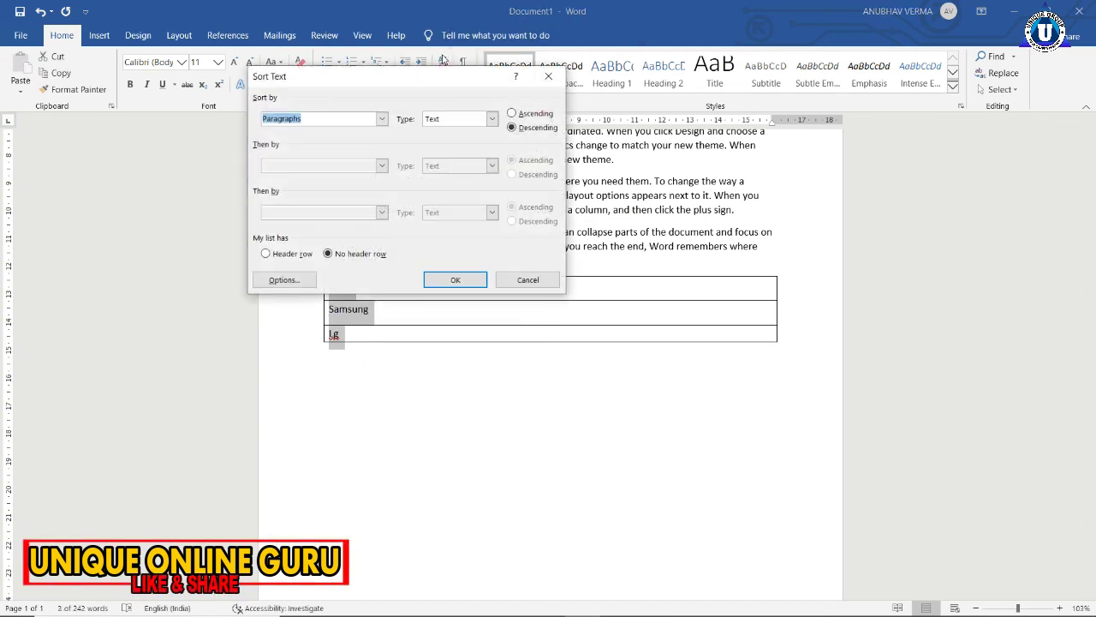
left_click(518, 113)
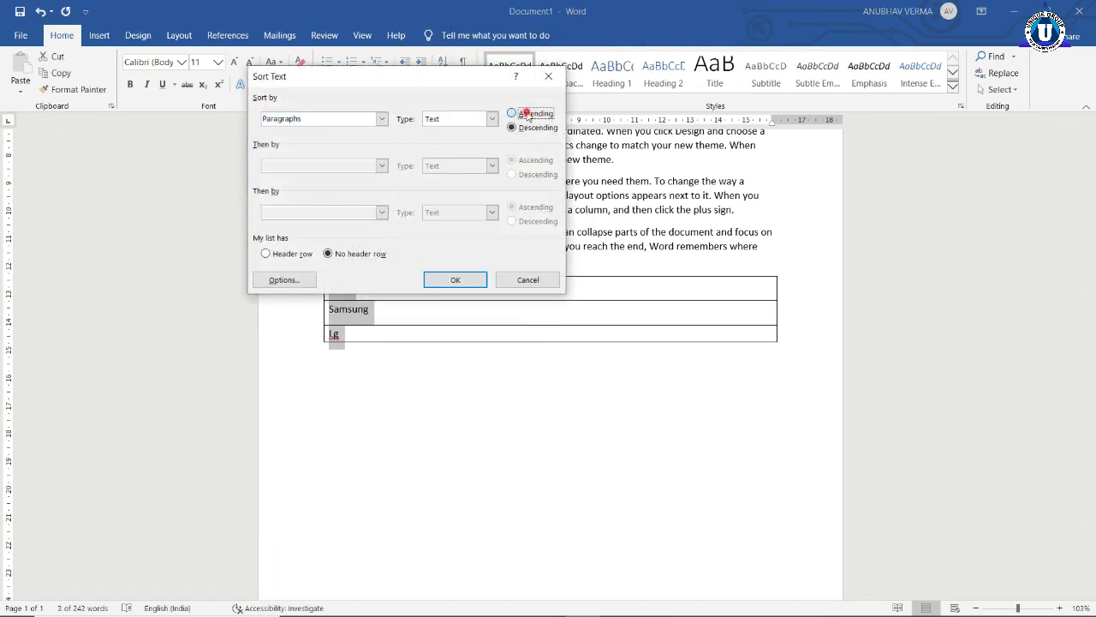
left_click(462, 278)
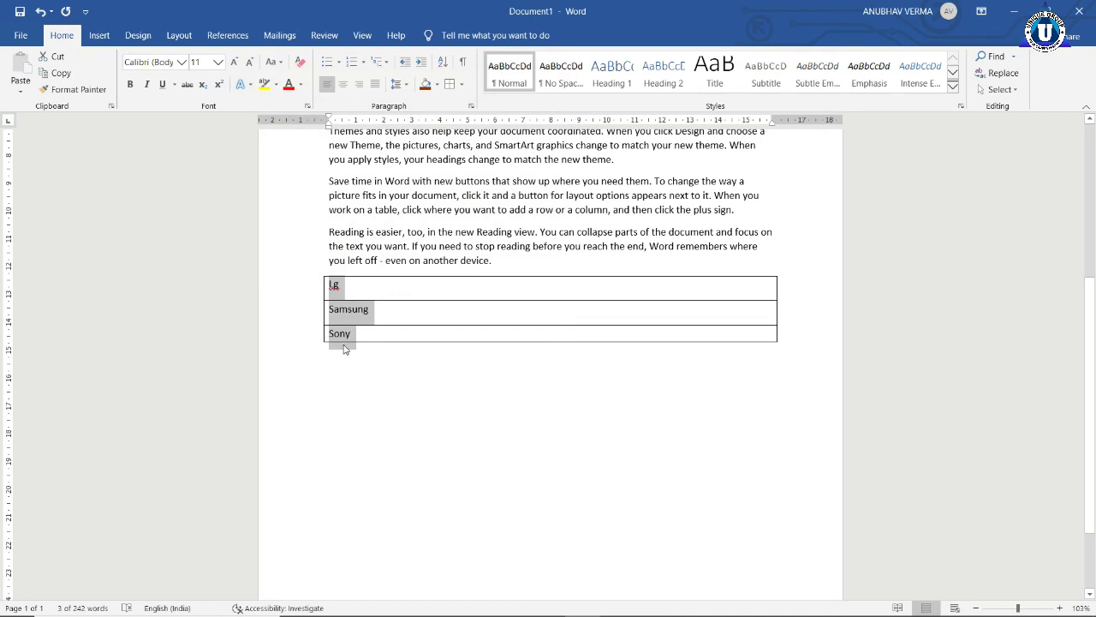
Re-sort the brand list, this time in descending order
left_click(445, 66)
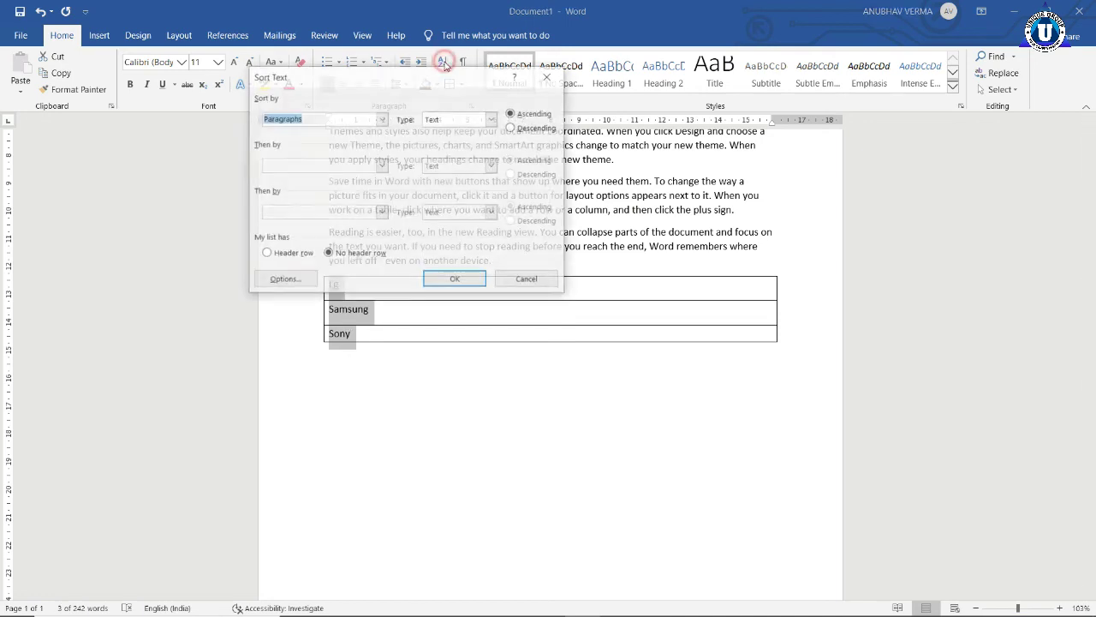
left_click(512, 127)
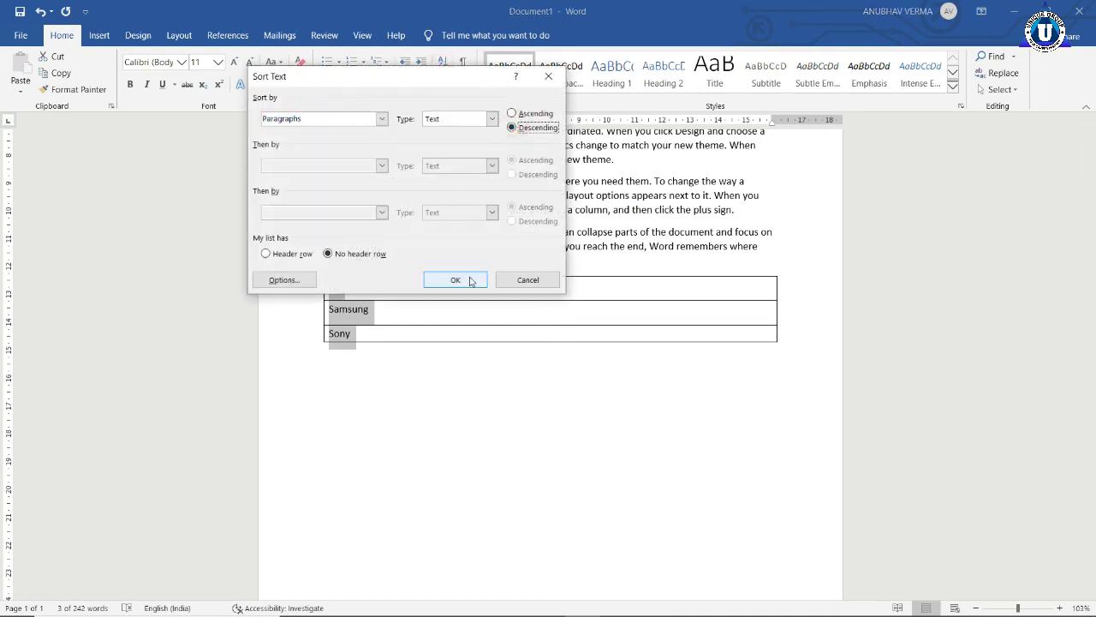
left_click(455, 279)
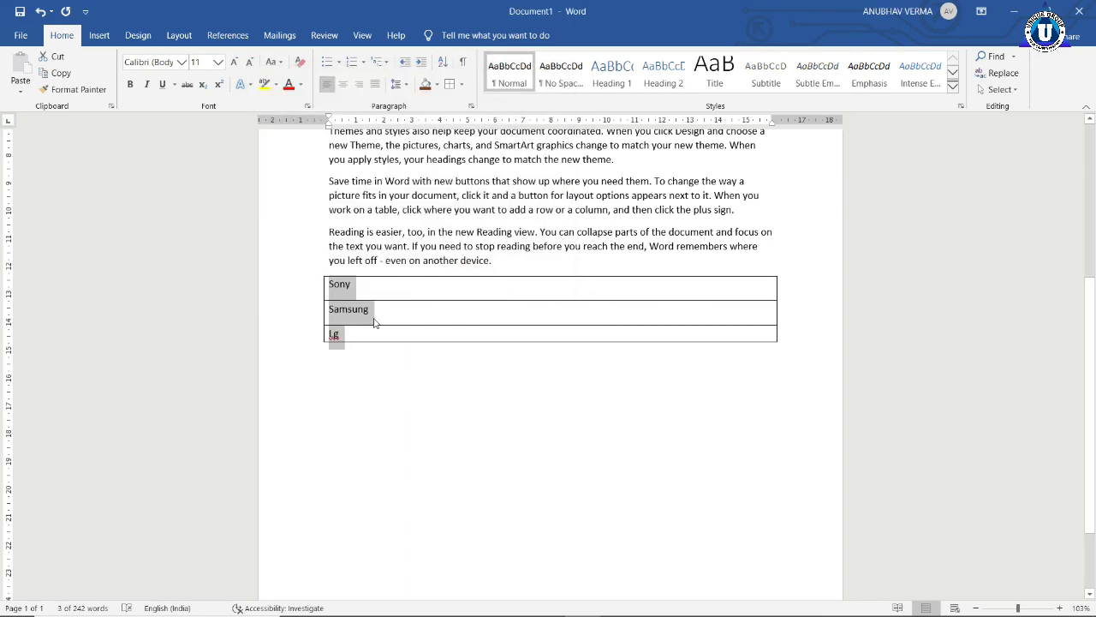